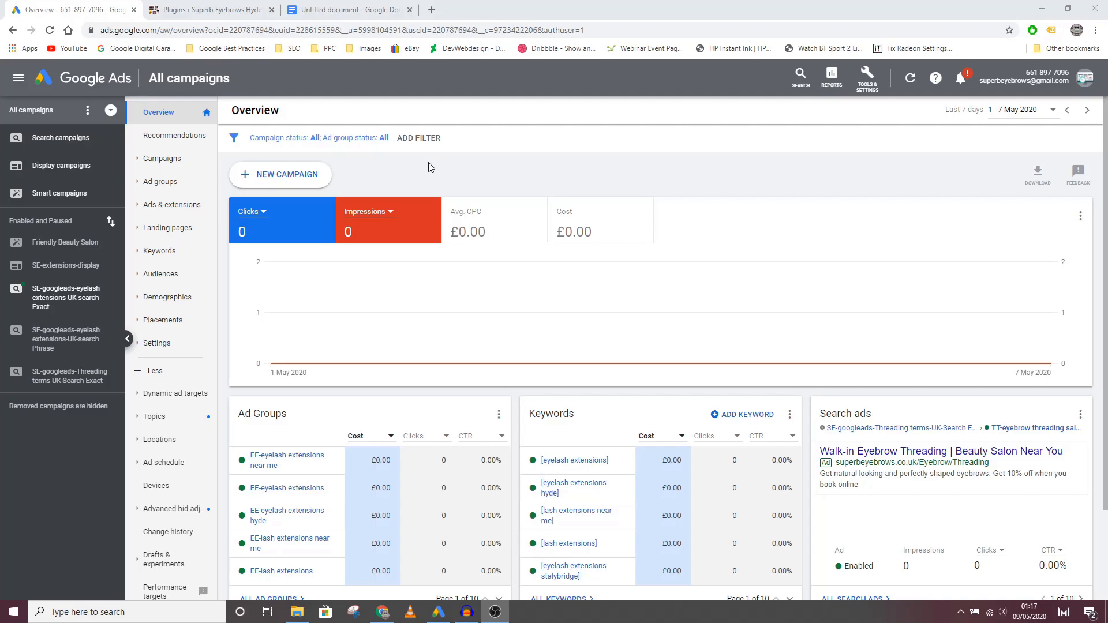
# Step: Start a new campaign without a goal's guidance, using the Display type and the Standard display campaign subtype
pyautogui.click(301, 185)
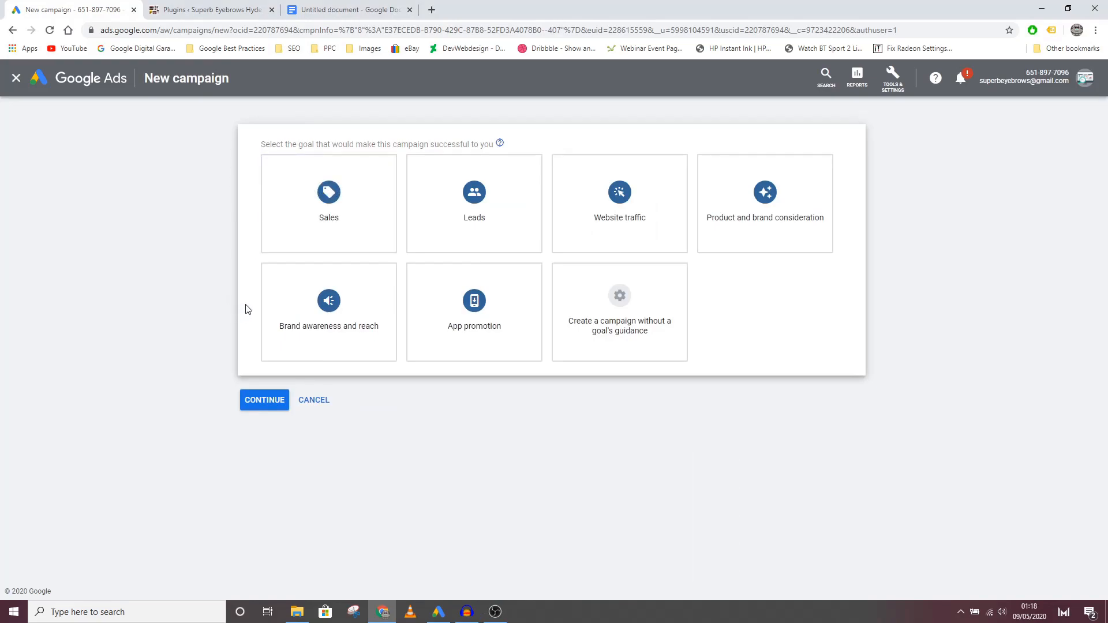
pyautogui.click(618, 325)
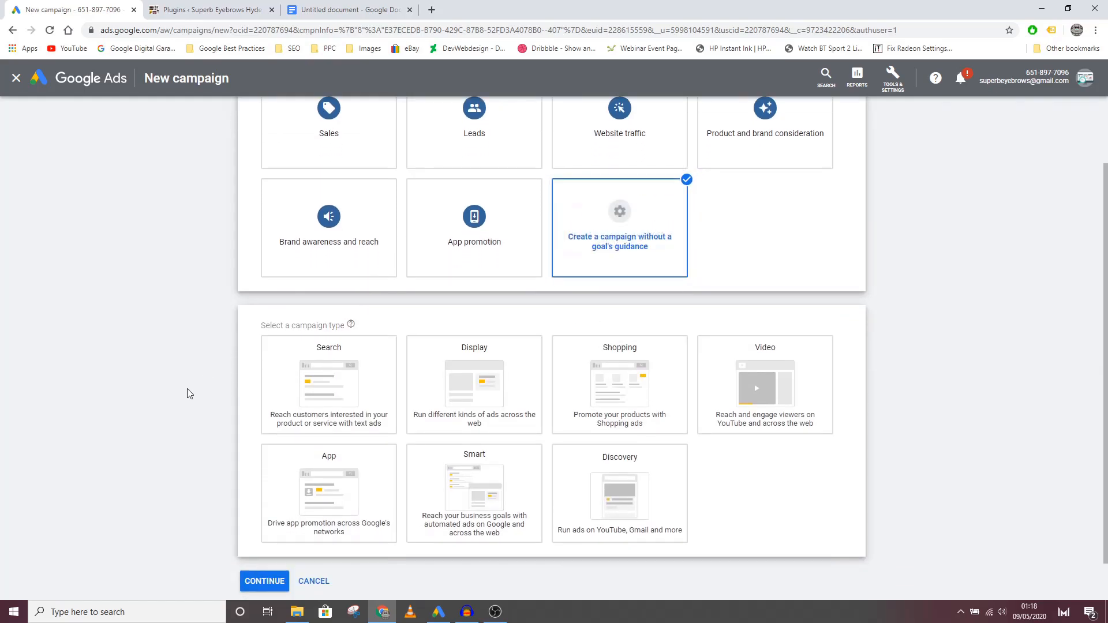
pyautogui.scroll(-1, 194, 392)
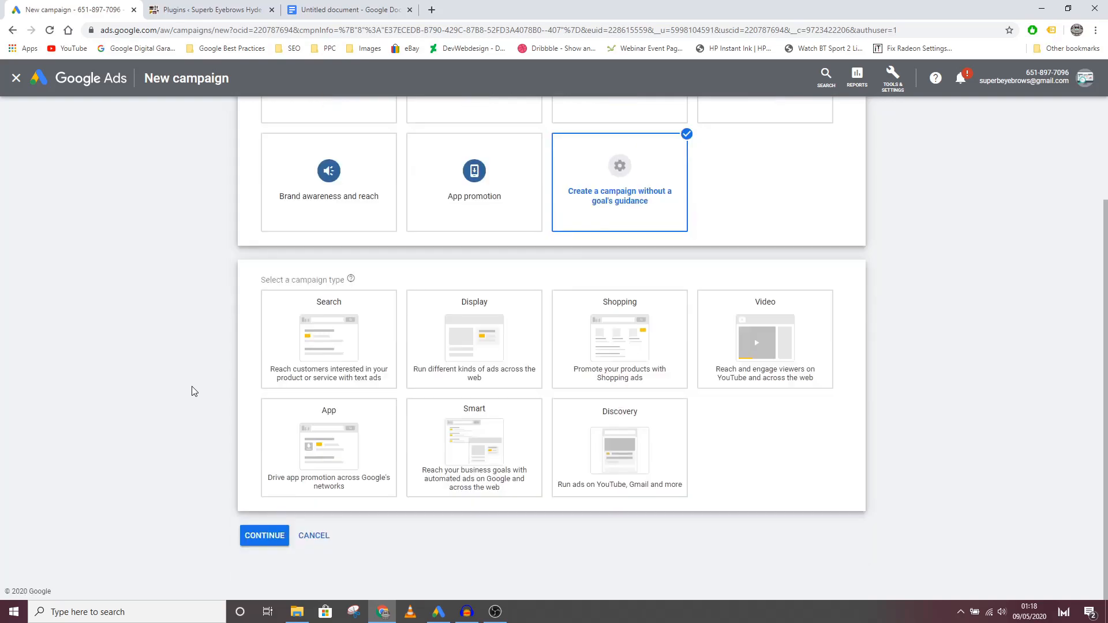
pyautogui.click(473, 347)
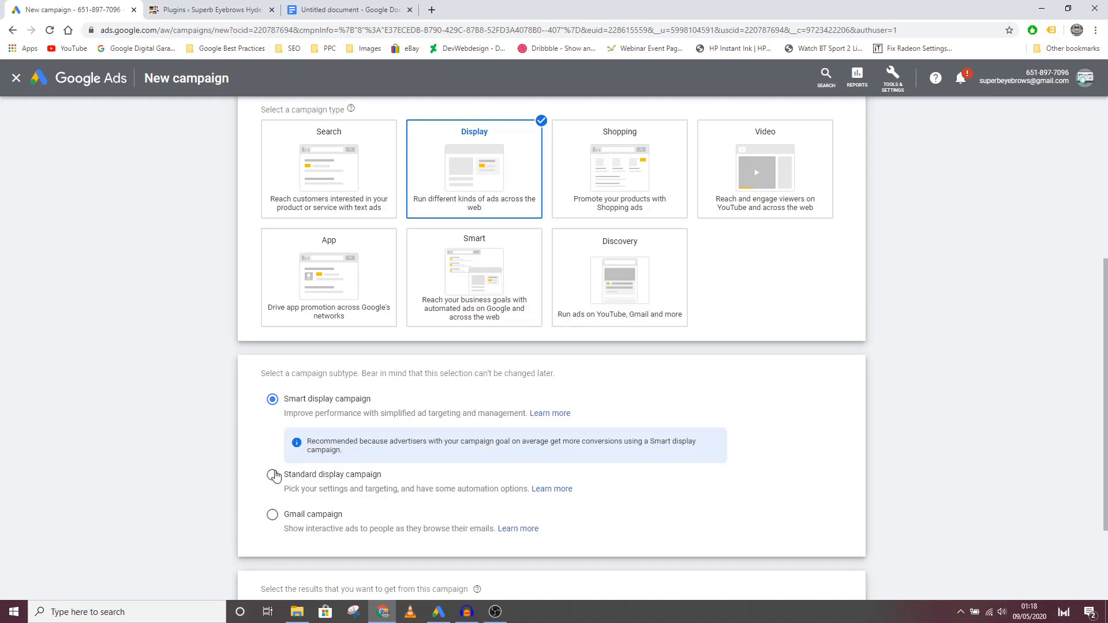
pyautogui.click(272, 476)
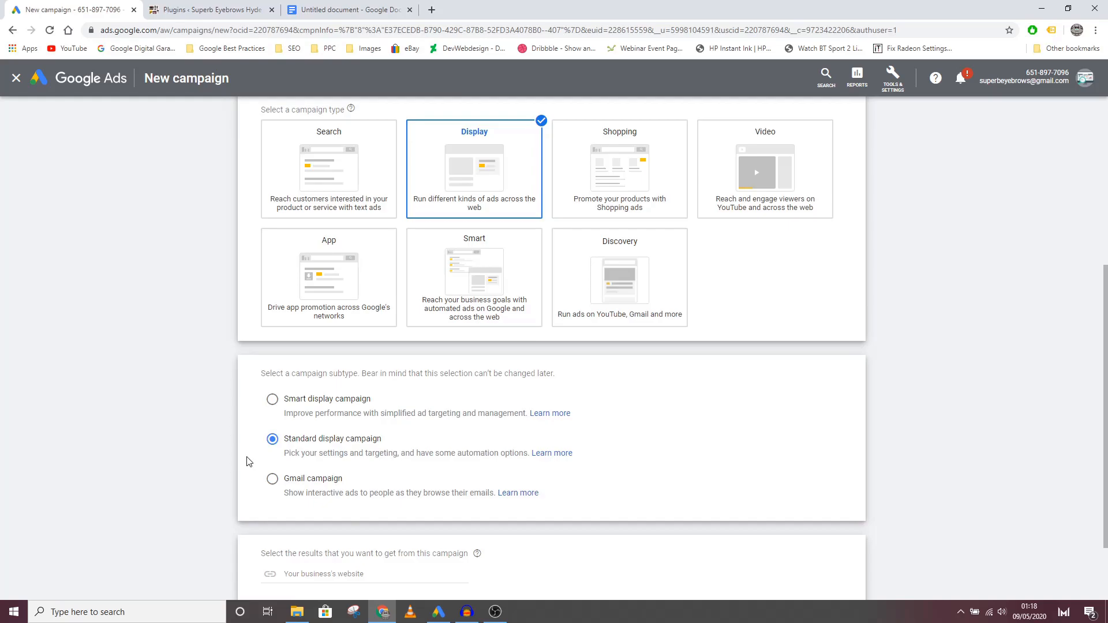
pyautogui.scroll(-2, 249, 462)
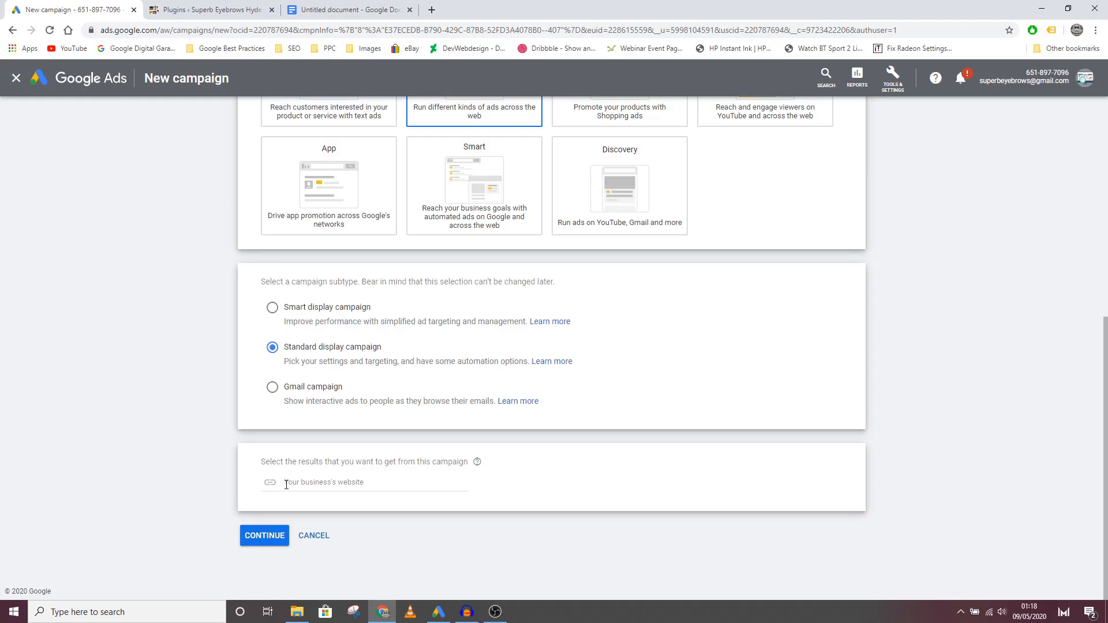
pyautogui.click(263, 535)
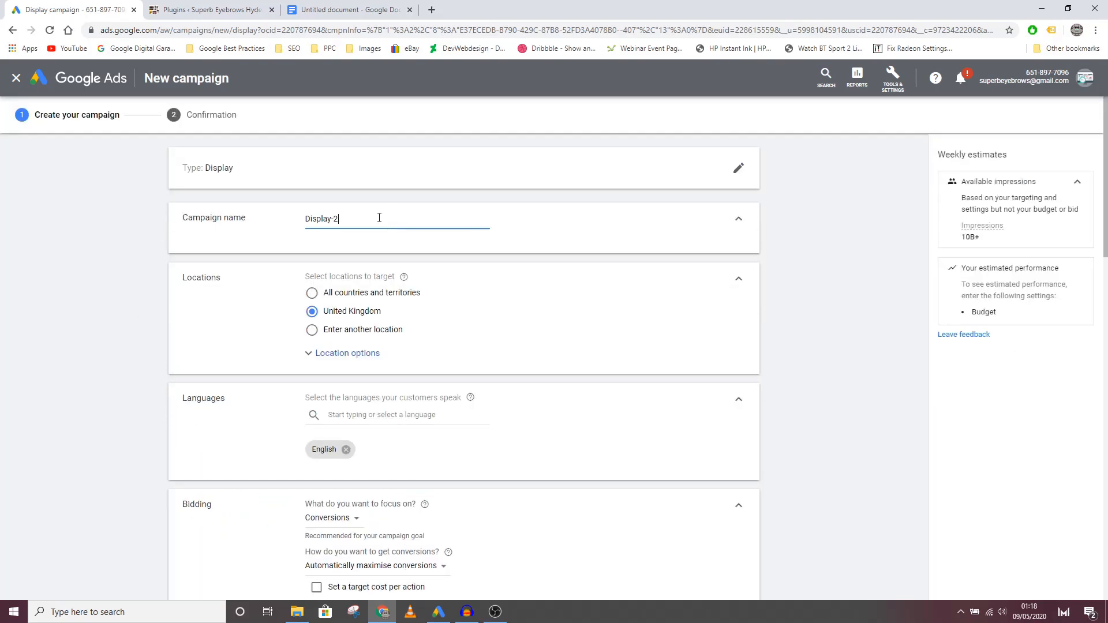
# Step: Name the campaign "SE-Lash Extensions-Display"
pyautogui.moveTo(379, 218); pyautogui.dragTo(273, 217)
pyautogui.write('SE-')
pyautogui.write('Lash Exte')
pyautogui.write('ns')
pyautogui.write('ions-')
pyautogui.write('Dsipla')
pyautogui.press('BackSpace')
pyautogui.press('BackSpace')
pyautogui.press('BackSpace')
pyautogui.press('BackSpace')
pyautogui.press('BackSpace')
pyautogui.write('isplay')
# Step: Target the city of London, England, United Kingdom as the campaign location through the advanced location search
pyautogui.click(311, 332)
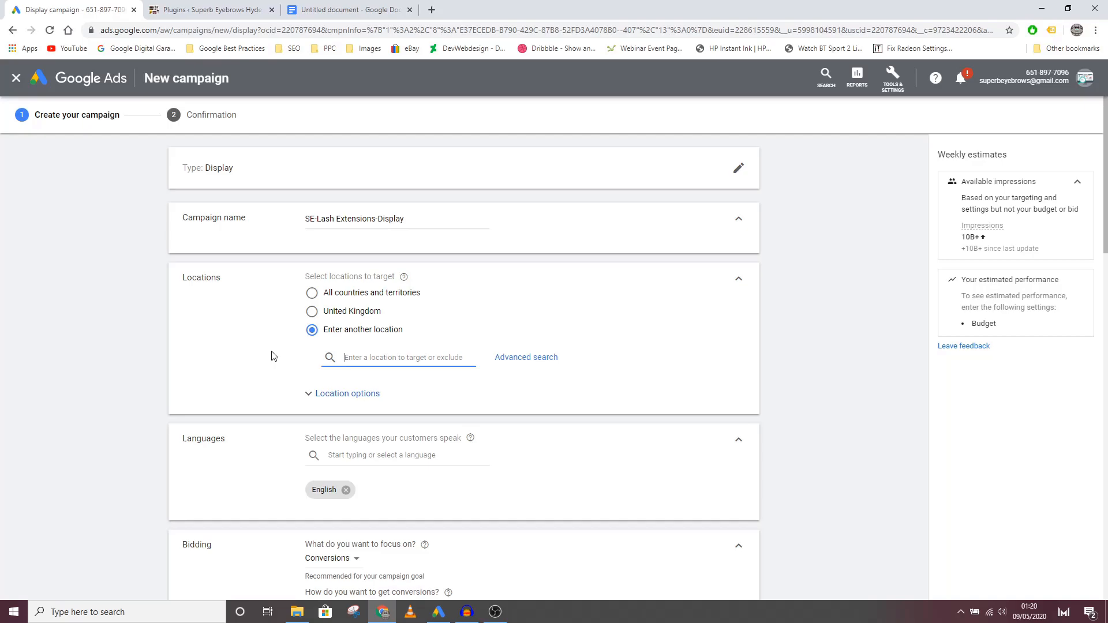
pyautogui.click(537, 363)
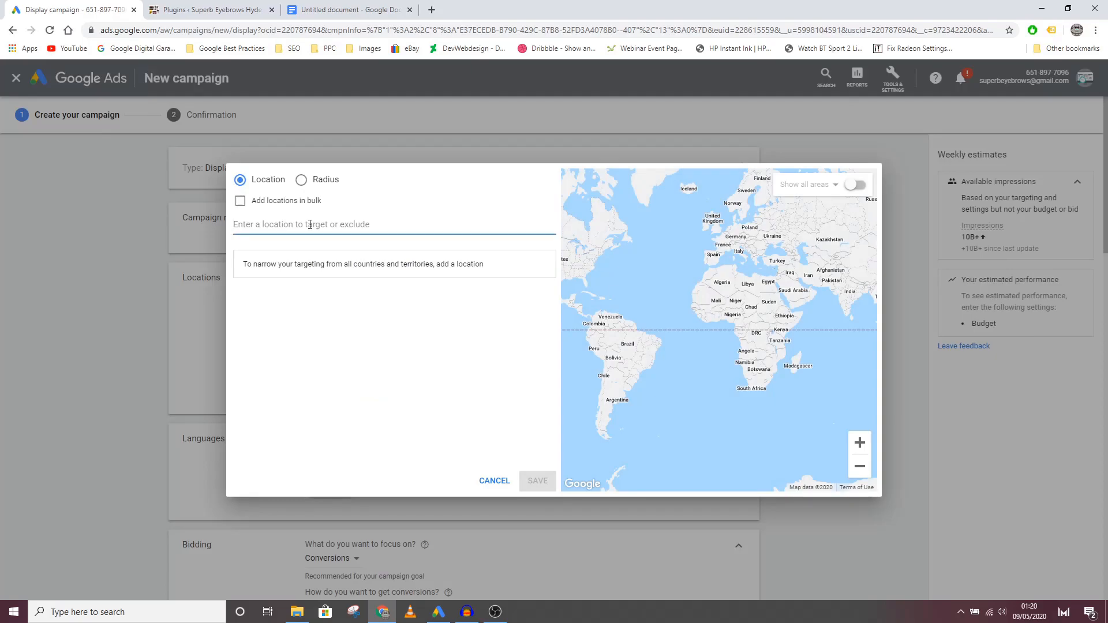
pyautogui.write('l')
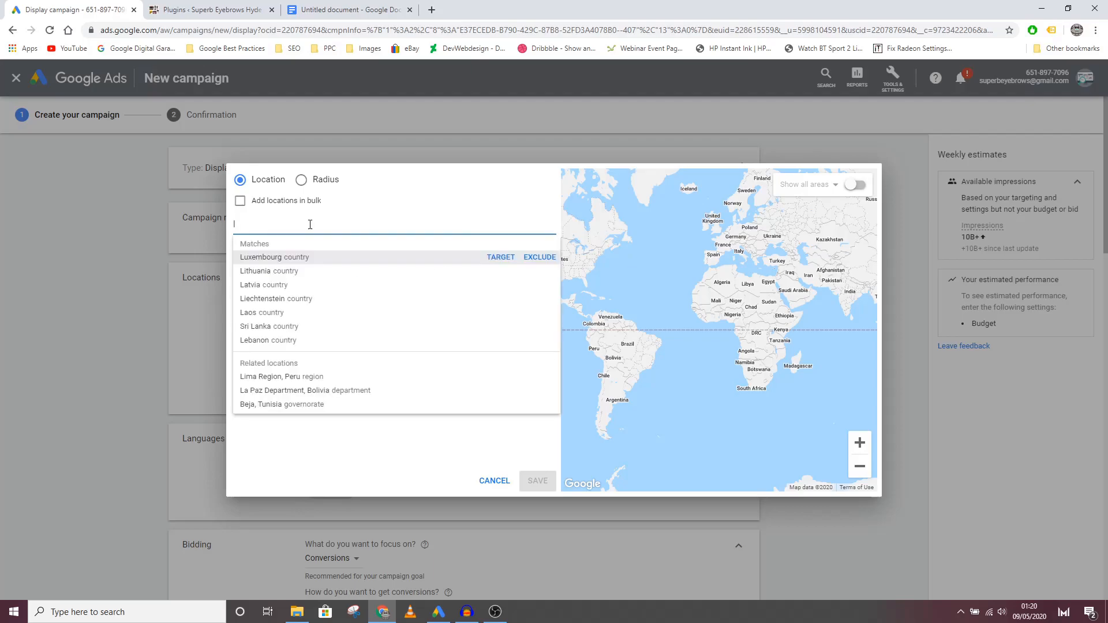
pyautogui.write('ondon')
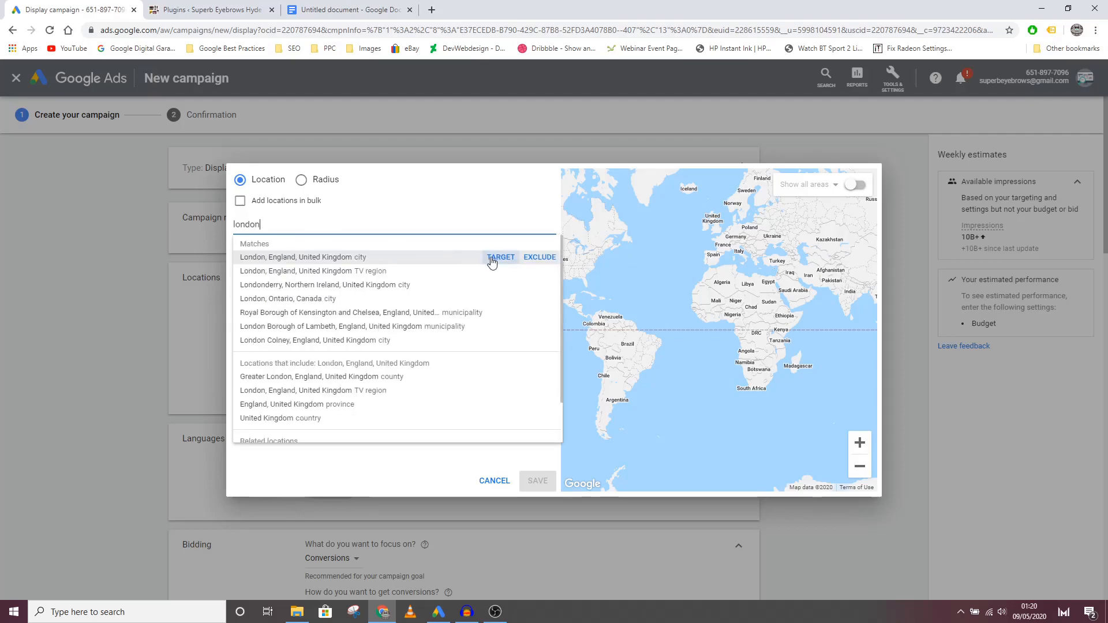
pyautogui.click(498, 258)
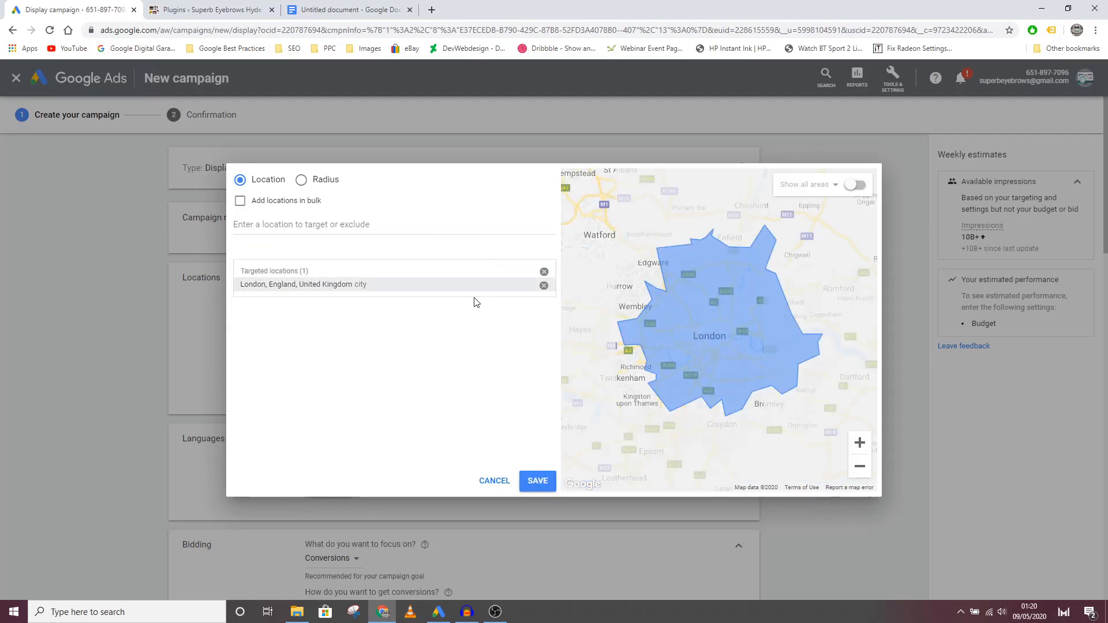
pyautogui.click(537, 481)
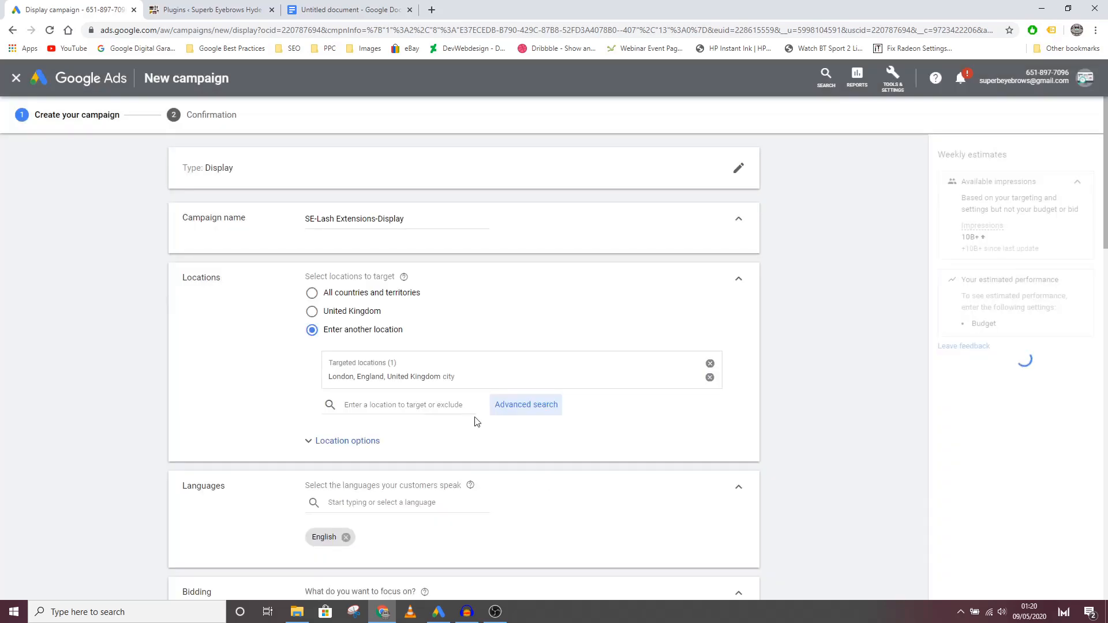
# Step: Set location options to target people in or regularly in targeted locations and exclude people in, or who show interest in, excluded locations
pyautogui.scroll(-3, 301, 391)
pyautogui.scroll(3, 283, 368)
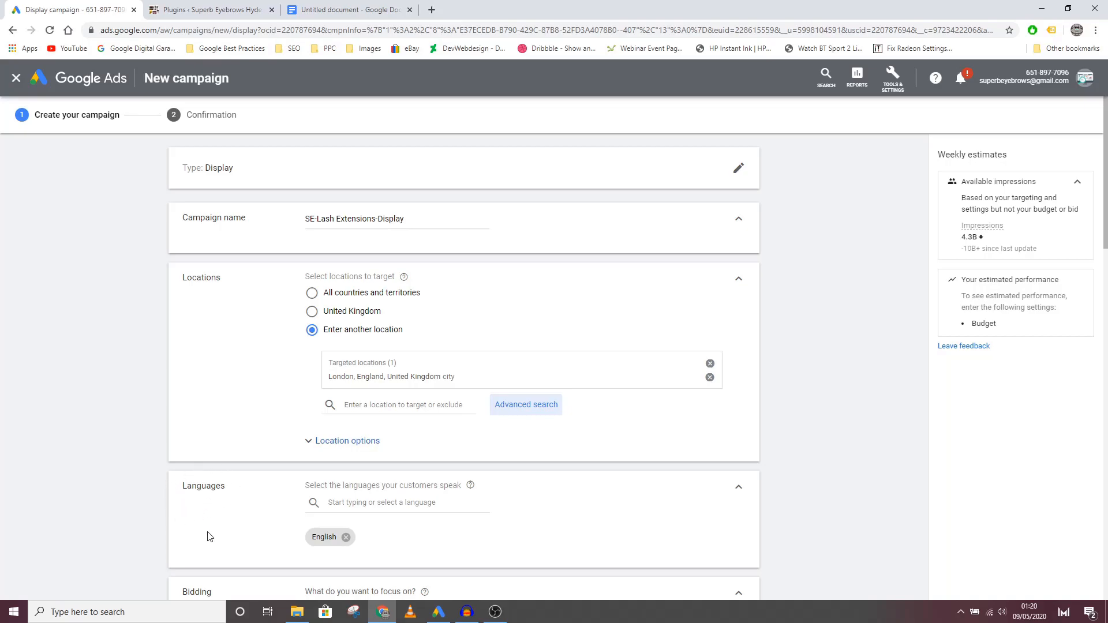
pyautogui.click(333, 449)
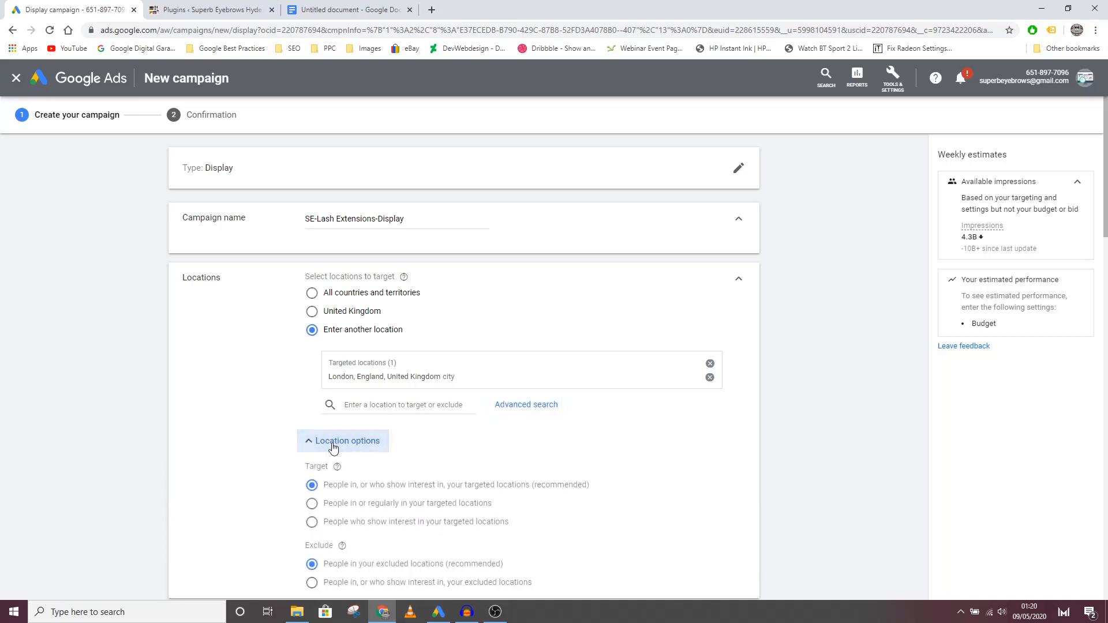
pyautogui.scroll(-3, 288, 456)
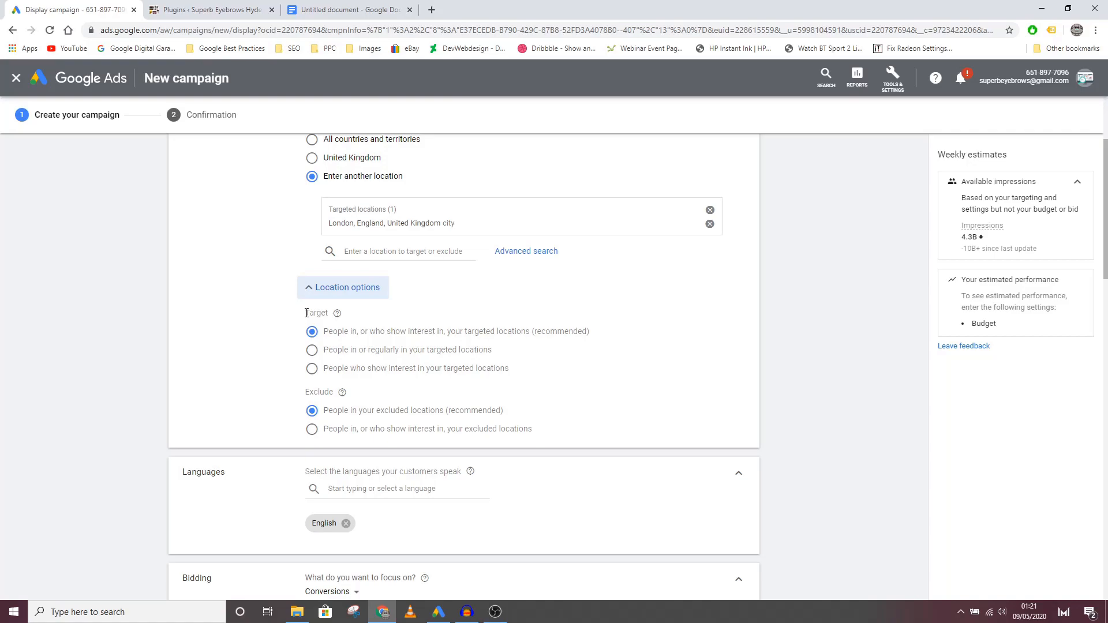
pyautogui.click(315, 357)
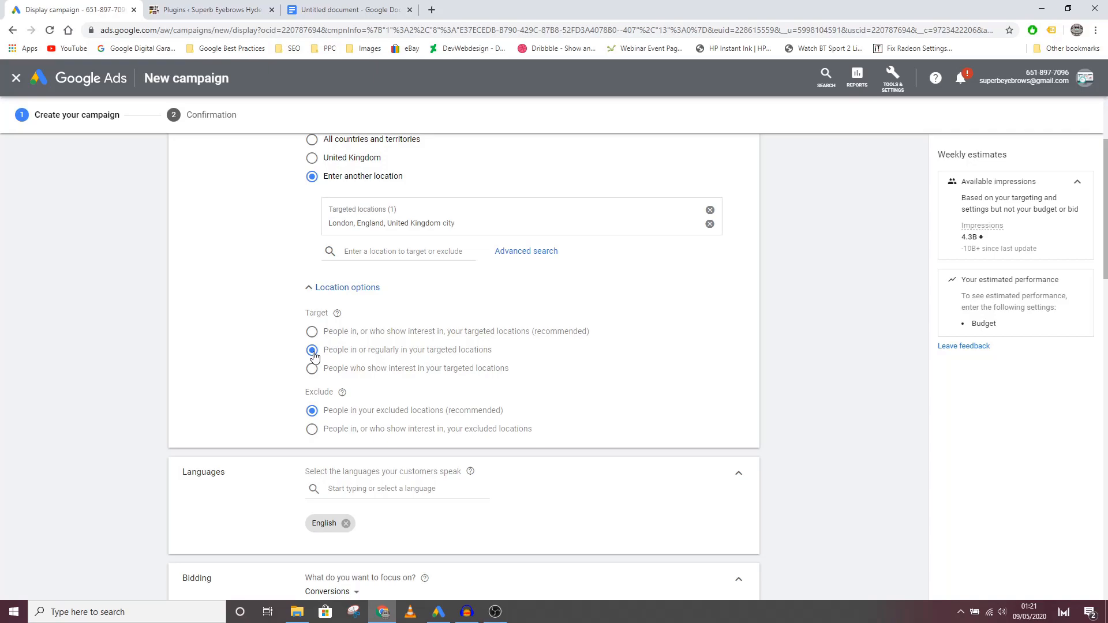
pyautogui.click(312, 430)
# Step: Choose Manual CPC directly as the bid strategy and turn off Enhanced CPC
pyautogui.scroll(-3, 263, 442)
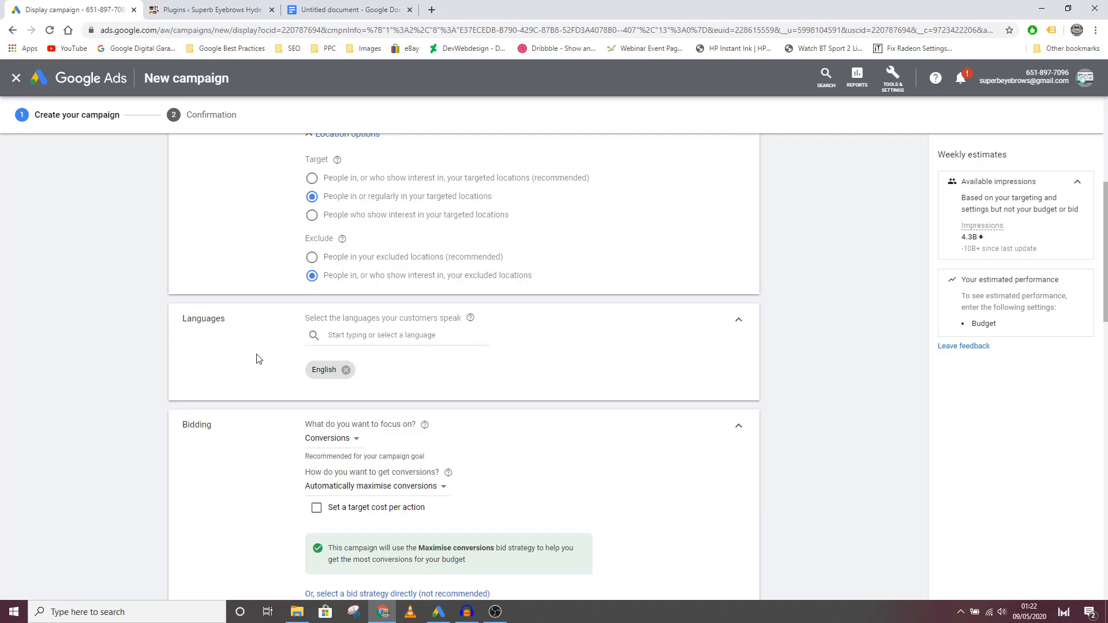
pyautogui.scroll(-5, 256, 358)
pyautogui.scroll(3, 279, 376)
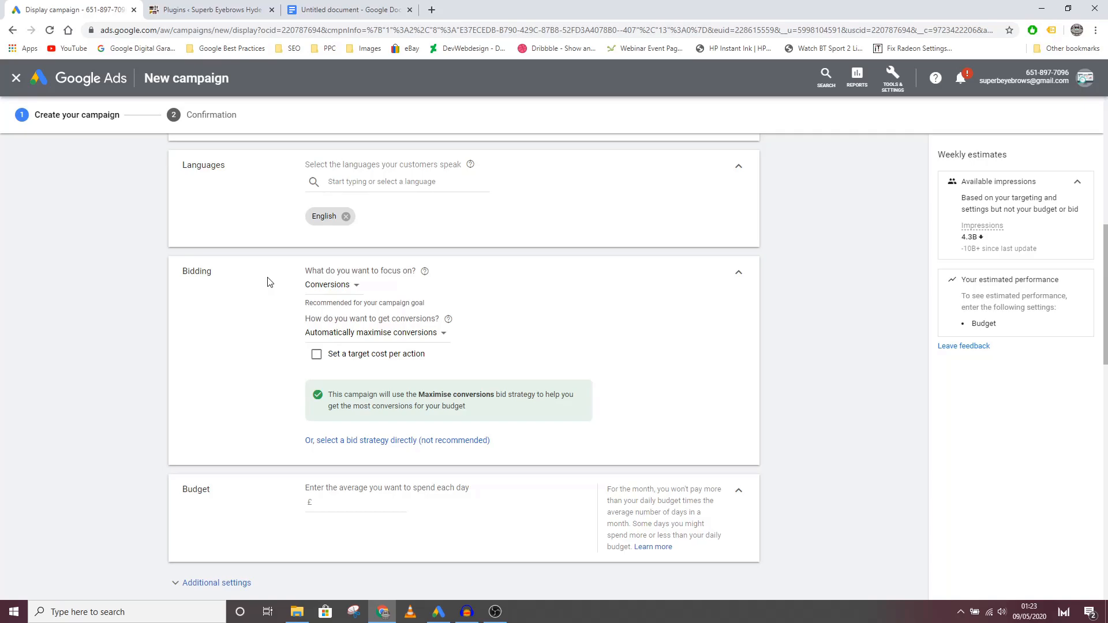
pyautogui.click(341, 442)
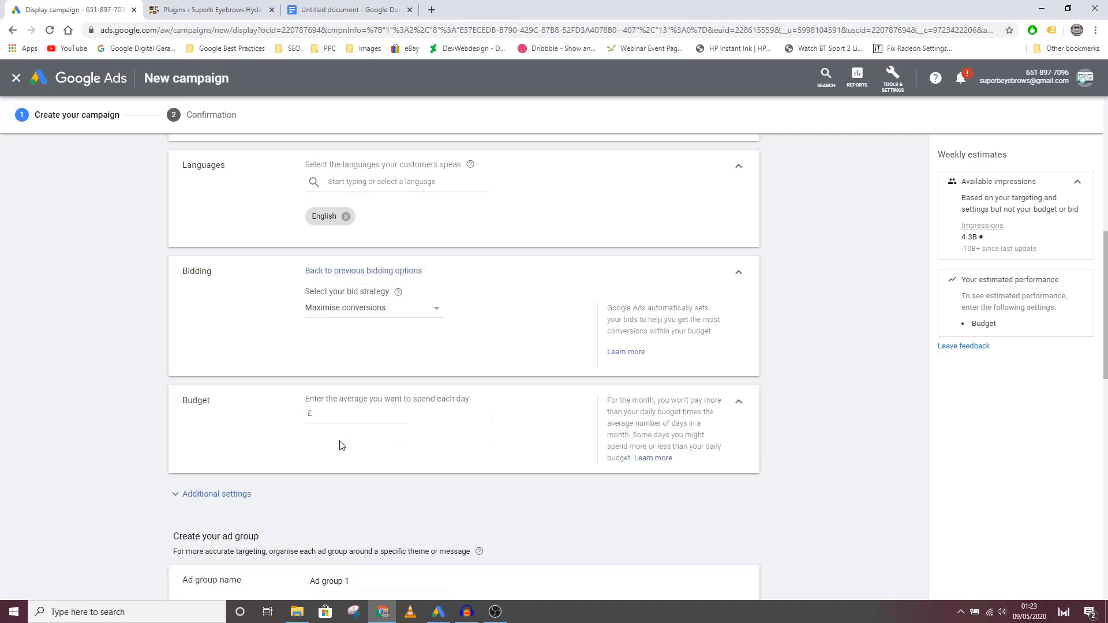
pyautogui.click(356, 313)
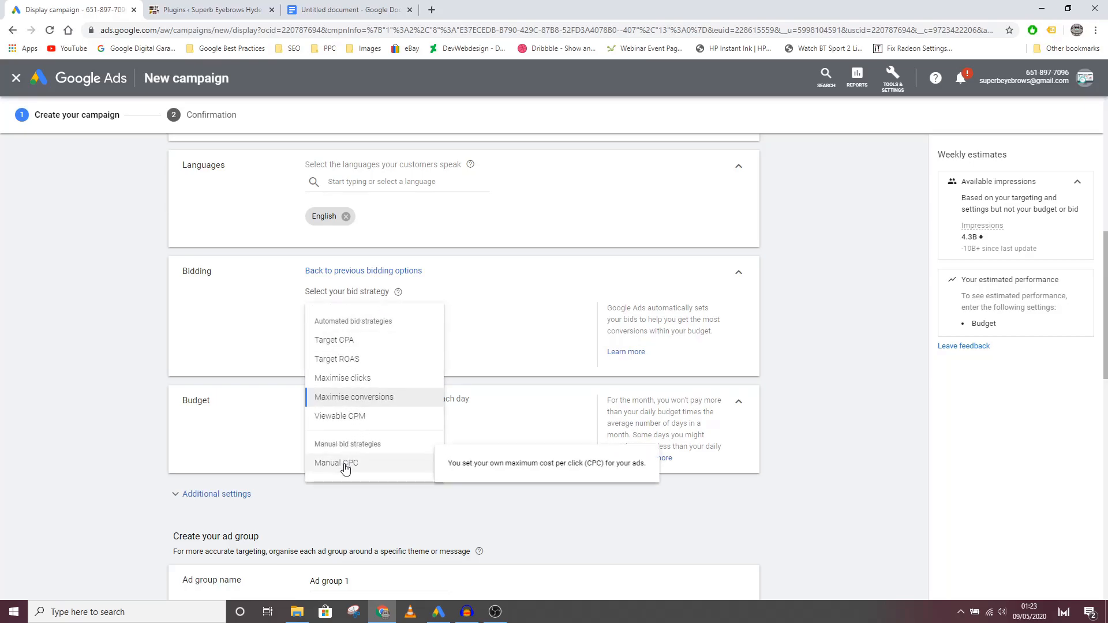
pyautogui.click(340, 464)
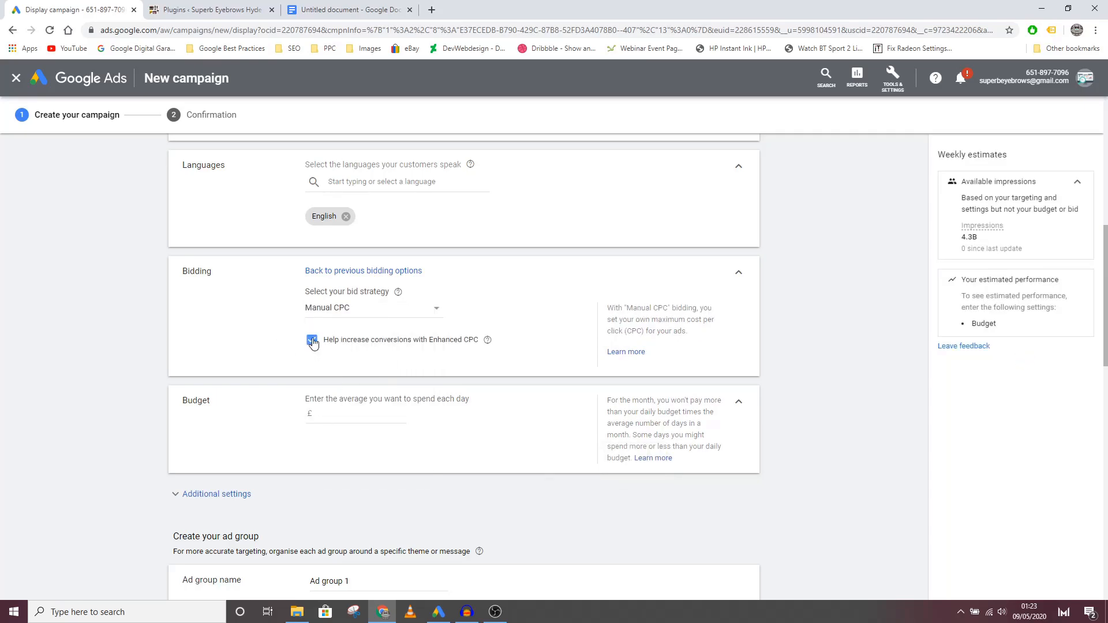
pyautogui.click(312, 340)
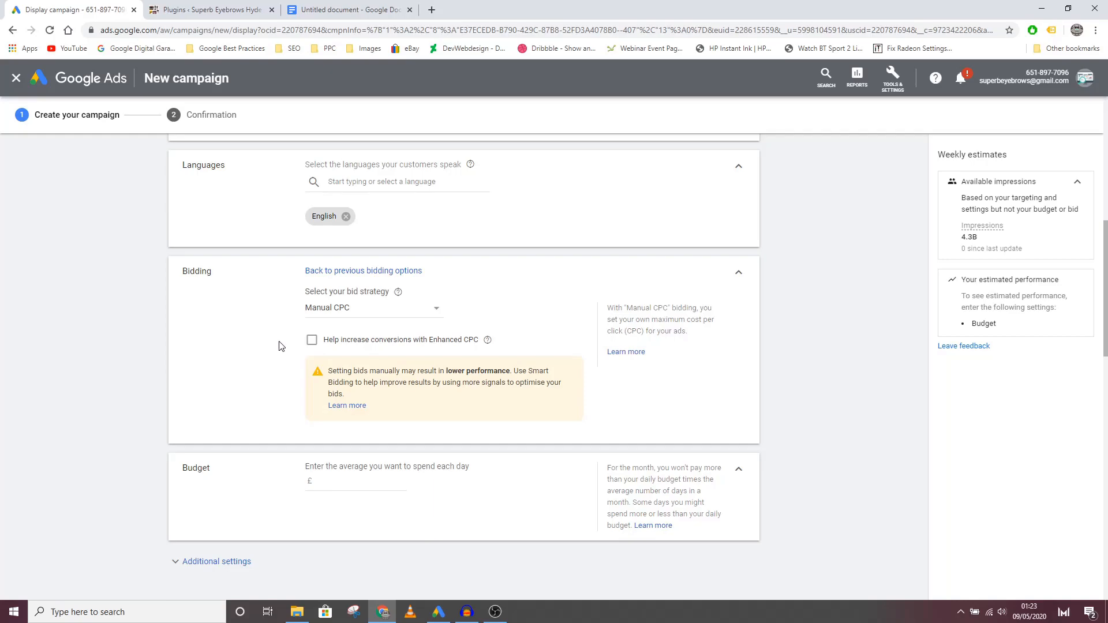
# Step: Set the average daily budget to £10.00 and expand the campaign's additional settings
pyautogui.scroll(-3, 278, 346)
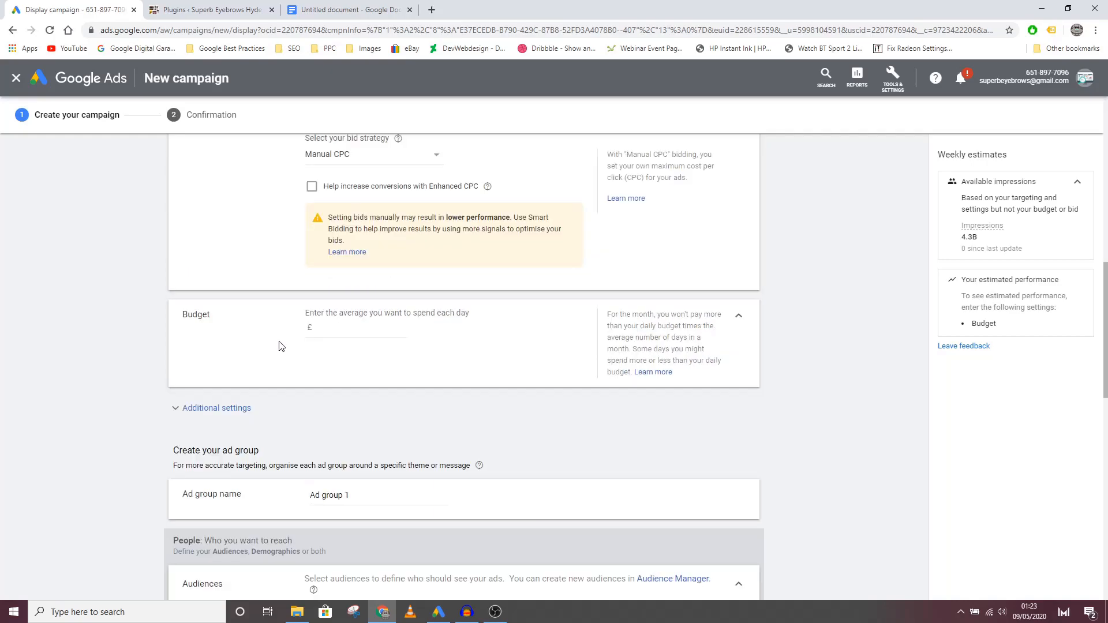
pyautogui.click(335, 331)
pyautogui.write('10.00')
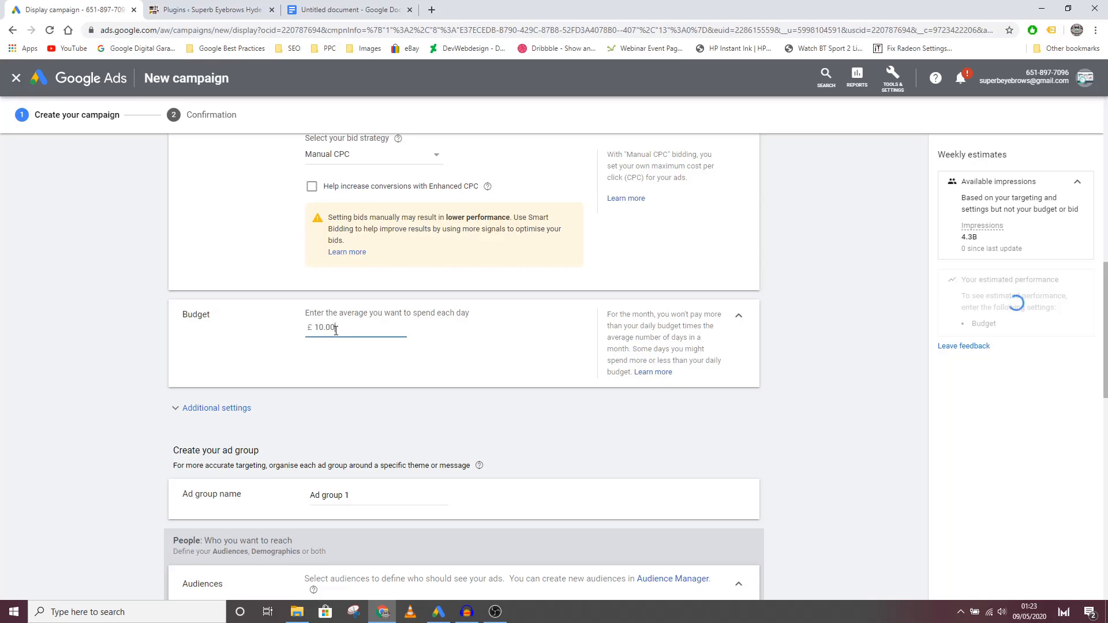
pyautogui.click(346, 396)
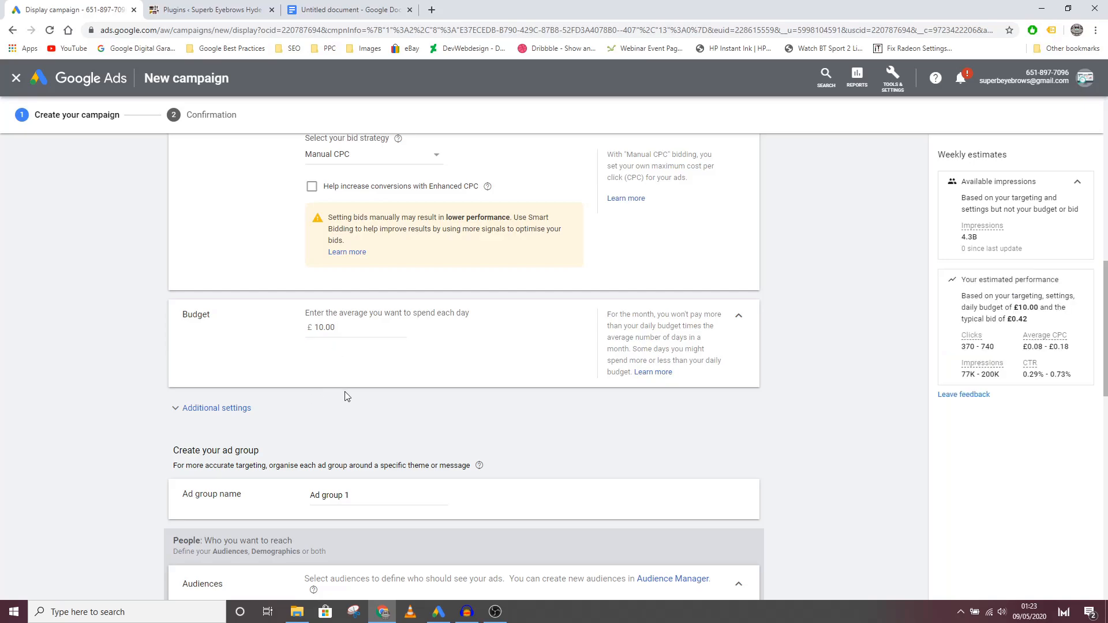
pyautogui.scroll(-3, 140, 375)
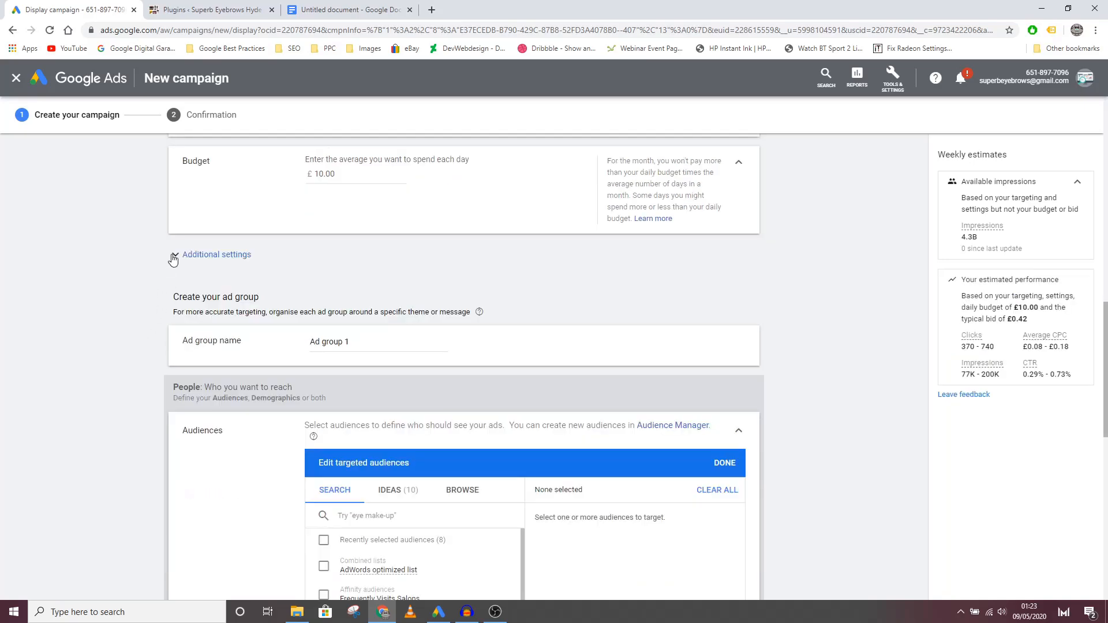
pyautogui.click(174, 257)
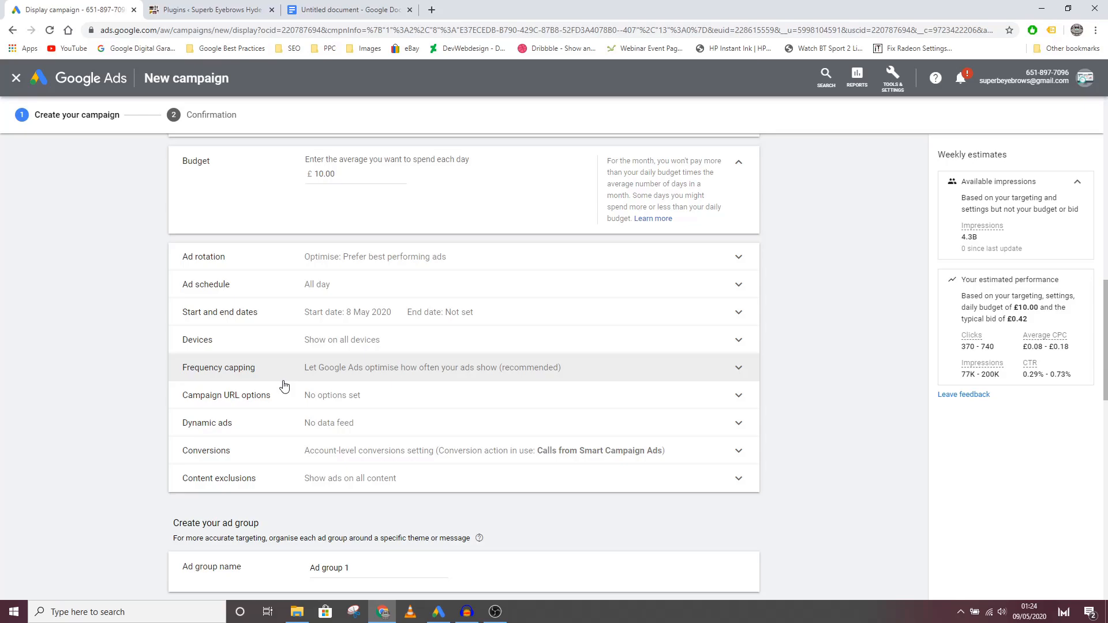
# Step: Name the ad group "Remarketing"
pyautogui.scroll(-5, 284, 386)
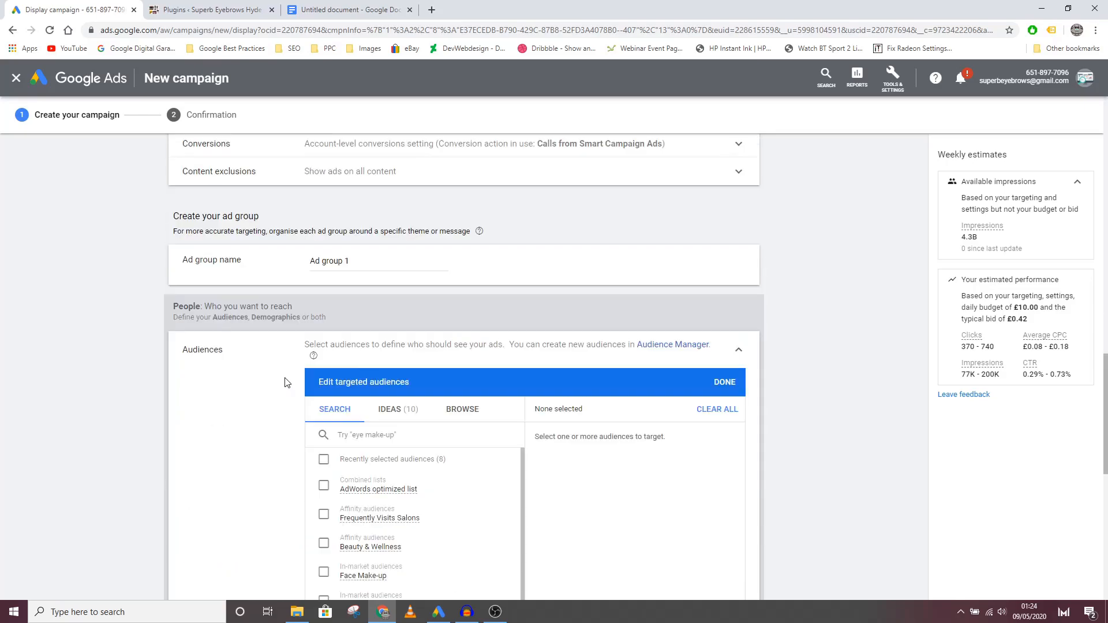
pyautogui.click(359, 263)
pyautogui.moveTo(359, 263); pyautogui.dragTo(263, 247)
pyautogui.write('Remarketing')
# Step: Target the website visitors audience "All visitors-30 Days" from the audiences based on interaction with the business
pyautogui.scroll(-3, 288, 424)
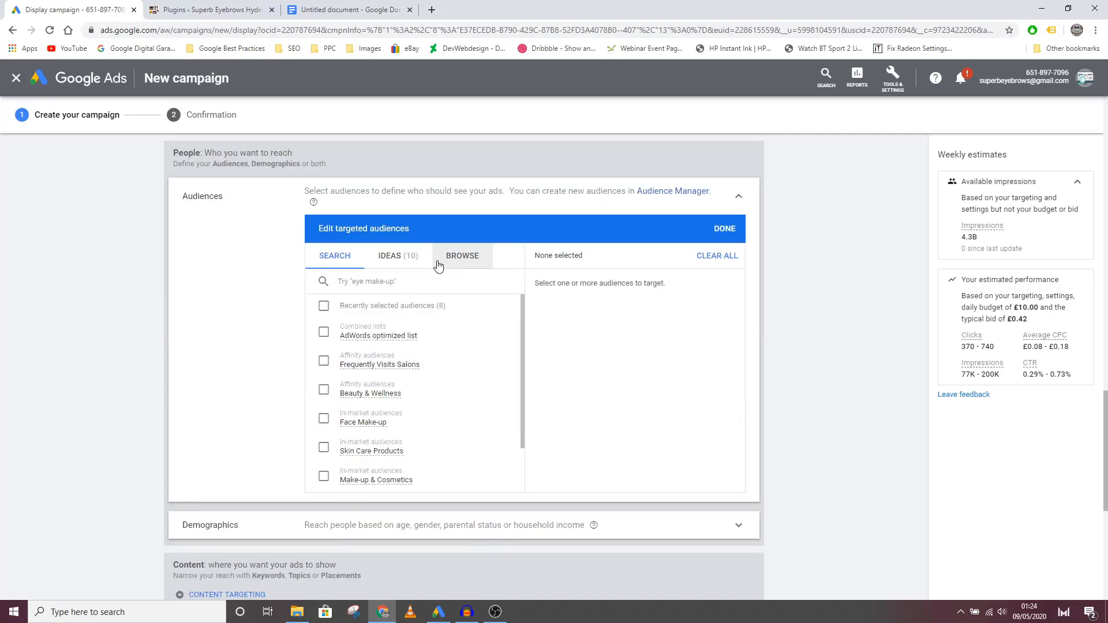
pyautogui.click(460, 256)
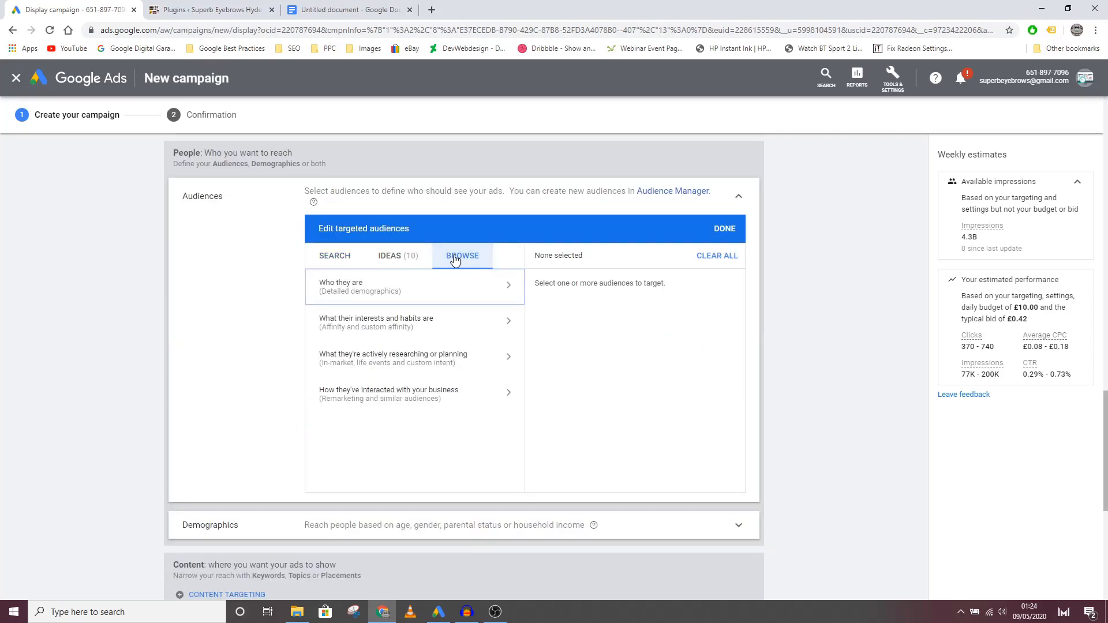
pyautogui.click(380, 397)
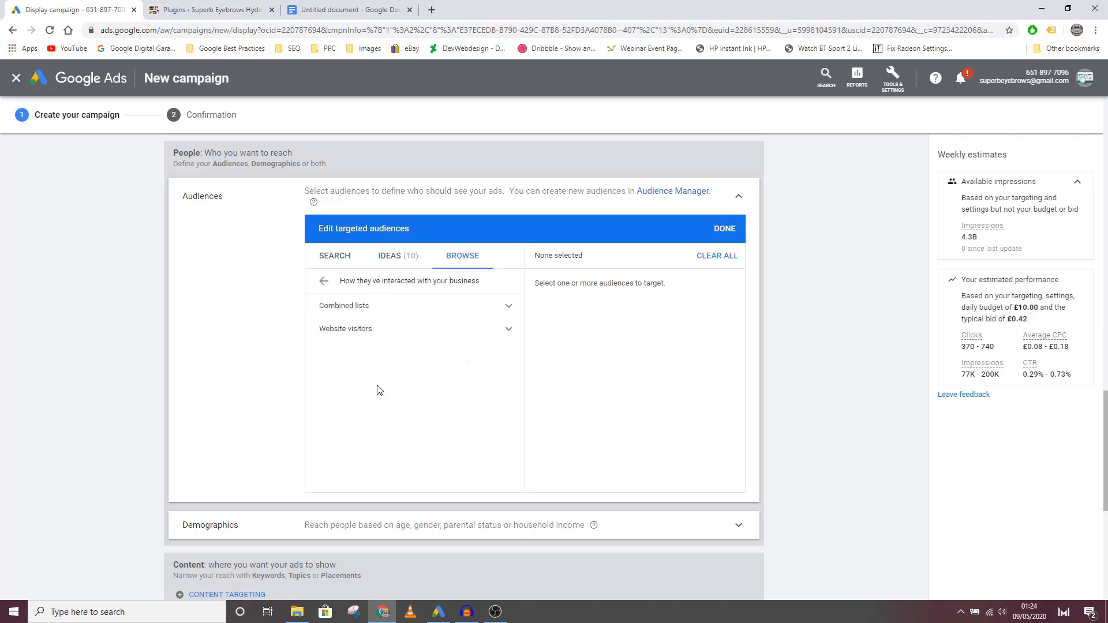
pyautogui.click(442, 334)
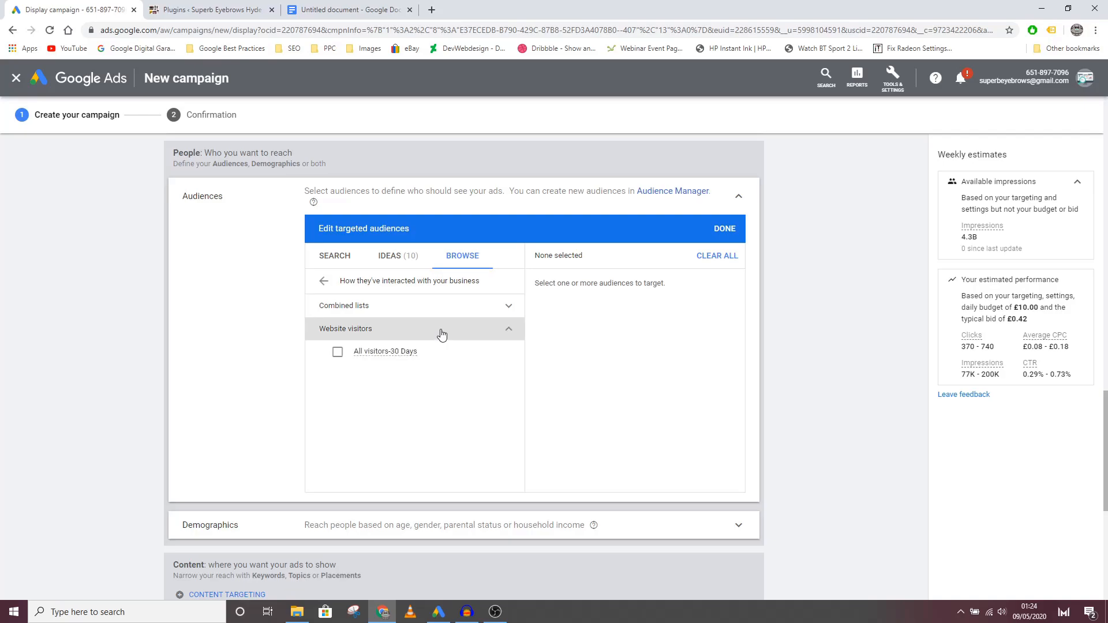
pyautogui.click(337, 353)
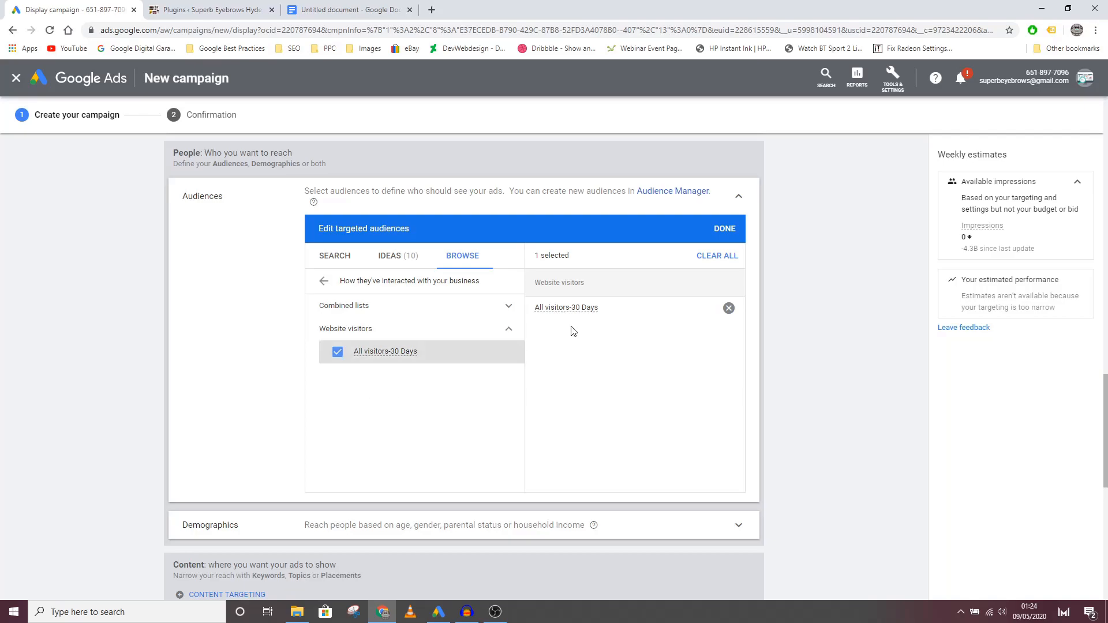
# Step: Look up the Audience manager entry in the account's shared library tools
pyautogui.click(895, 80)
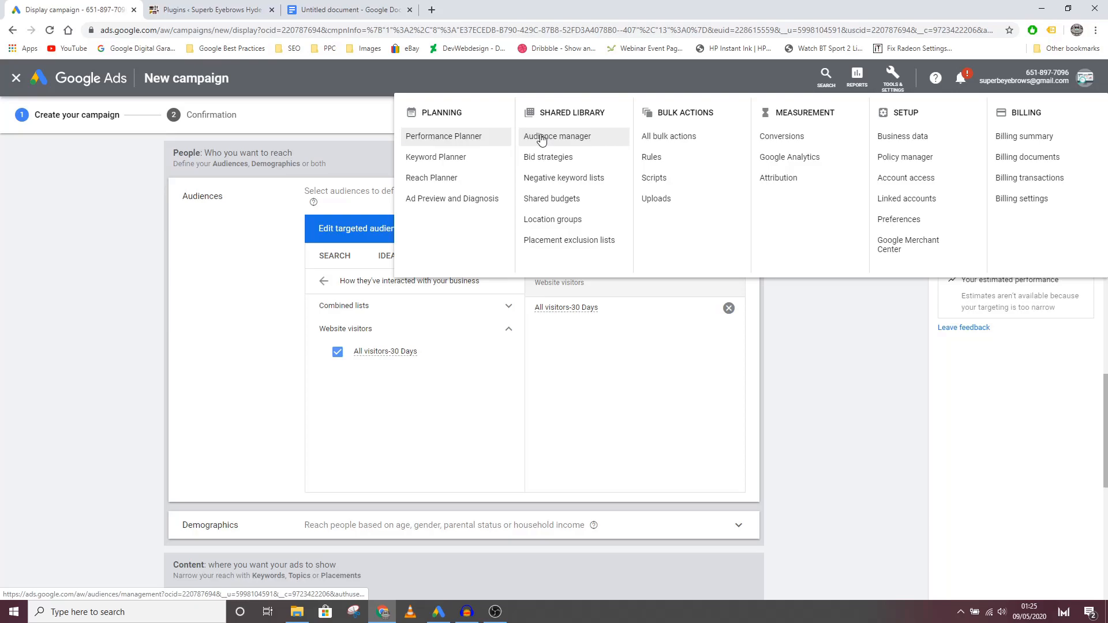
pyautogui.click(763, 372)
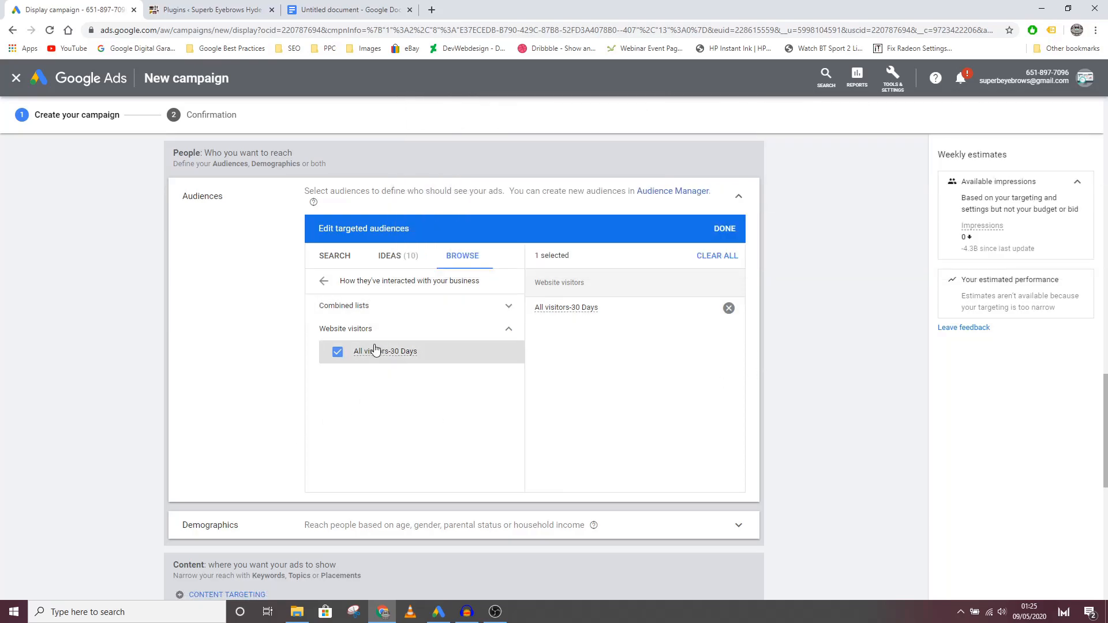
# Step: Exclude the Male gender and the 18 - 24 age group from the ad group's targeted demographics
pyautogui.scroll(-5, 375, 343)
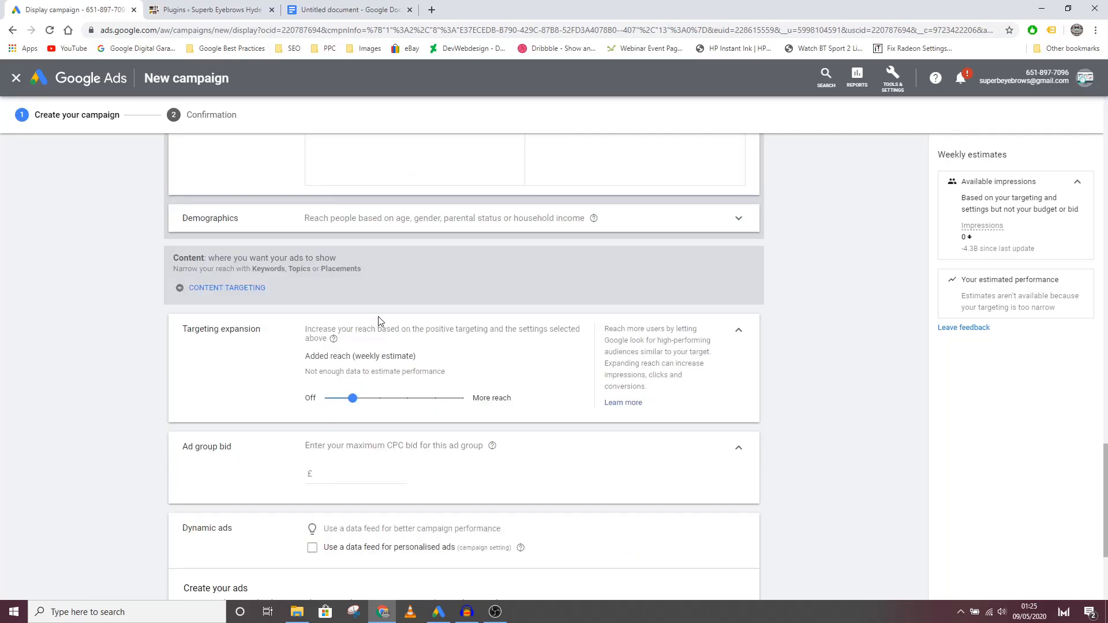
pyautogui.click(398, 219)
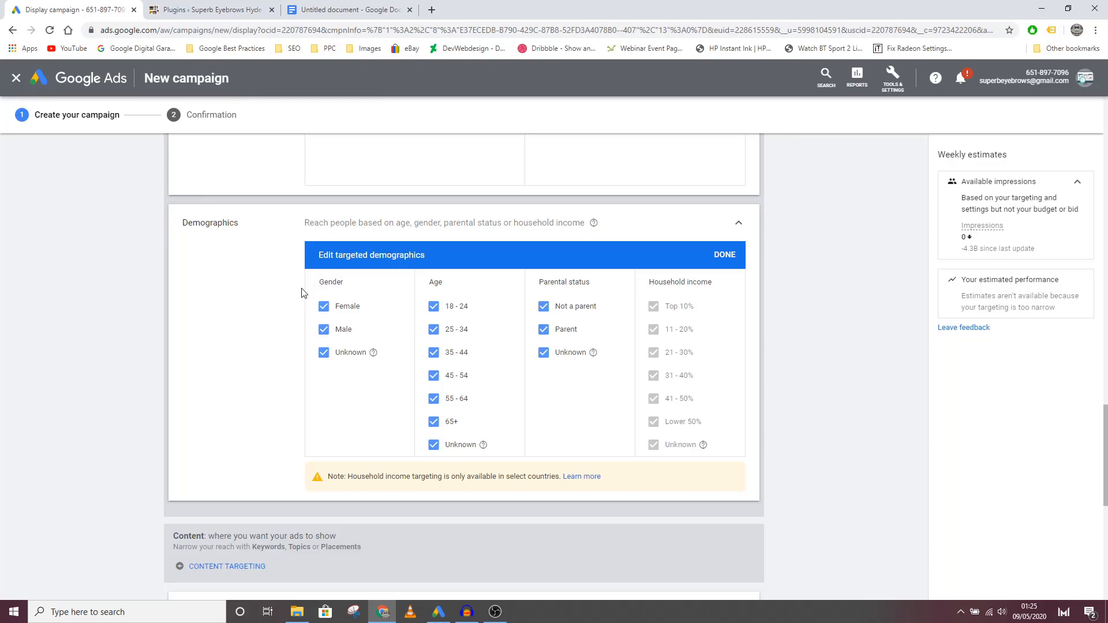
pyautogui.click(324, 330)
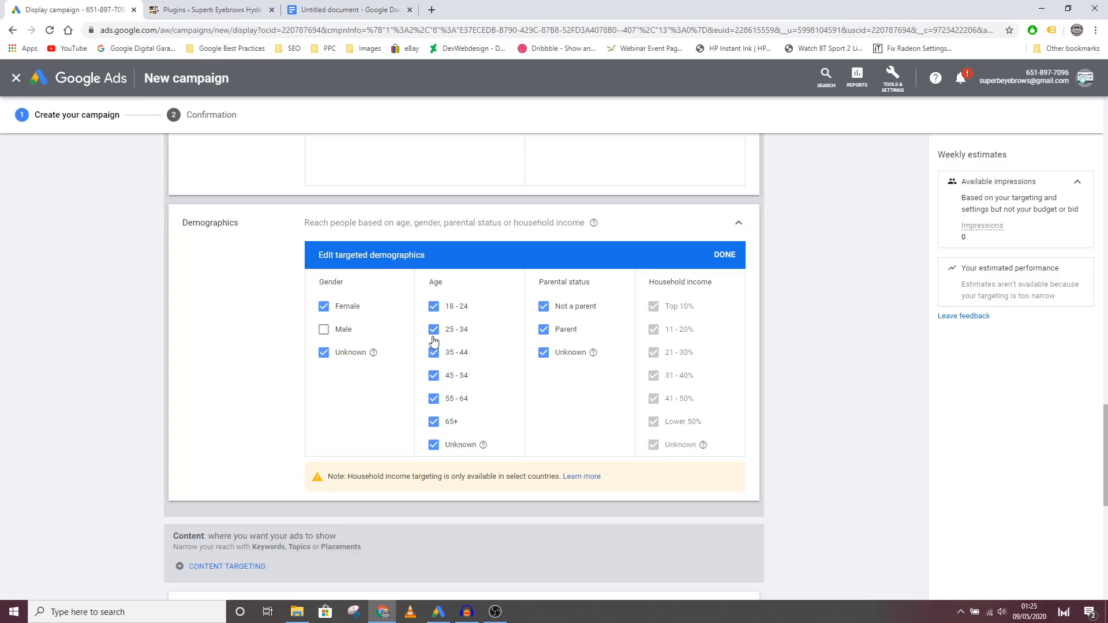
pyautogui.click(434, 307)
# Step: Turn the ad group's targeting expansion off
pyautogui.scroll(-3, 319, 441)
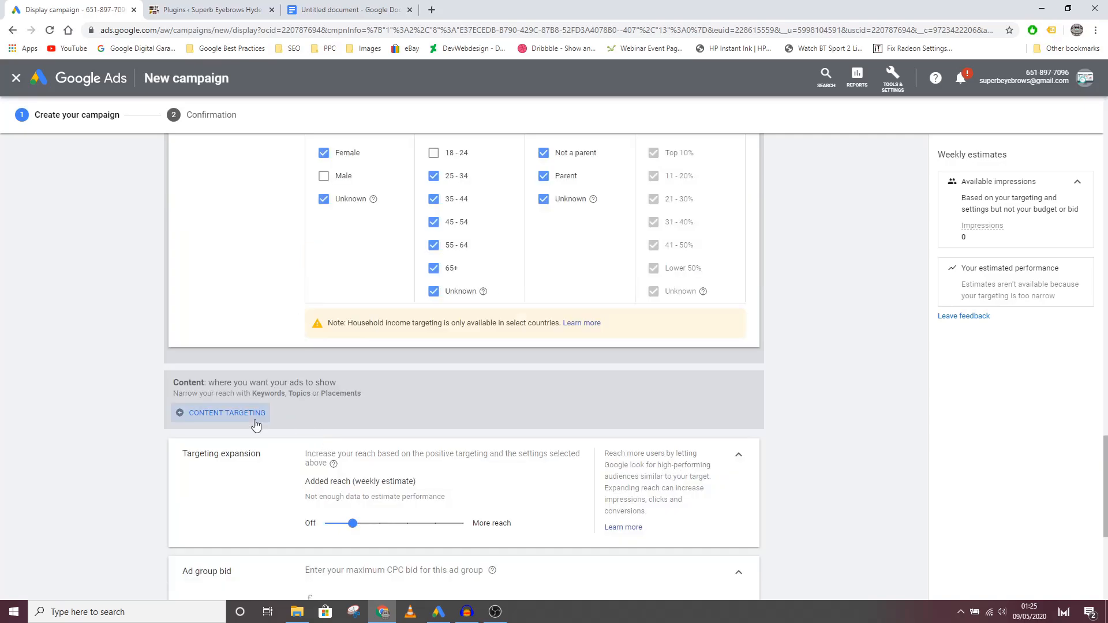
pyautogui.scroll(-3, 255, 423)
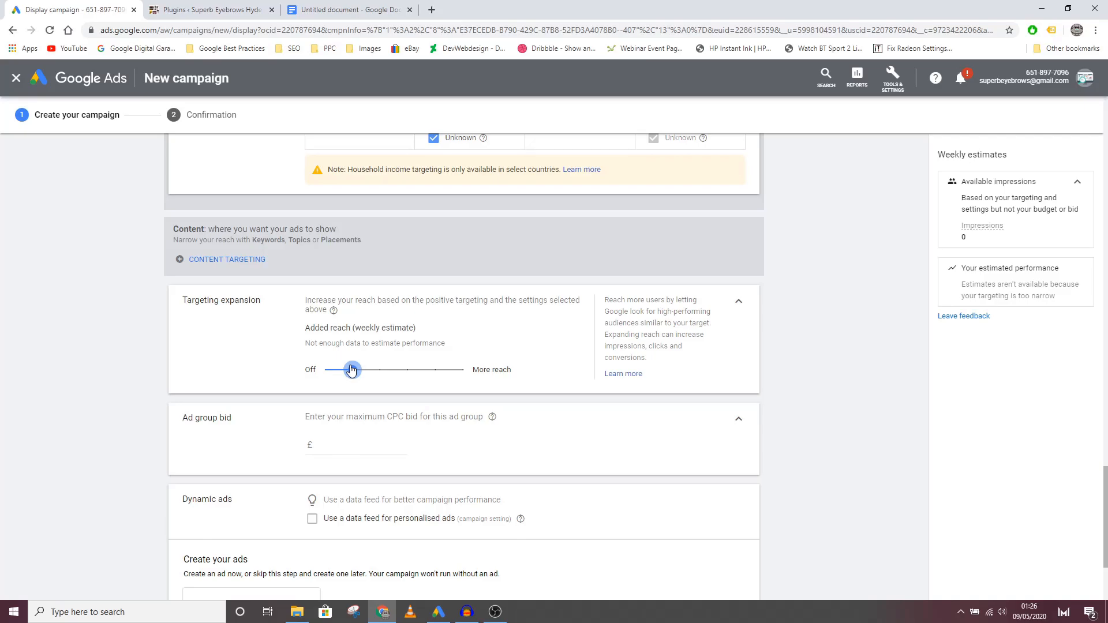
pyautogui.moveTo(352, 370); pyautogui.dragTo(323, 370)
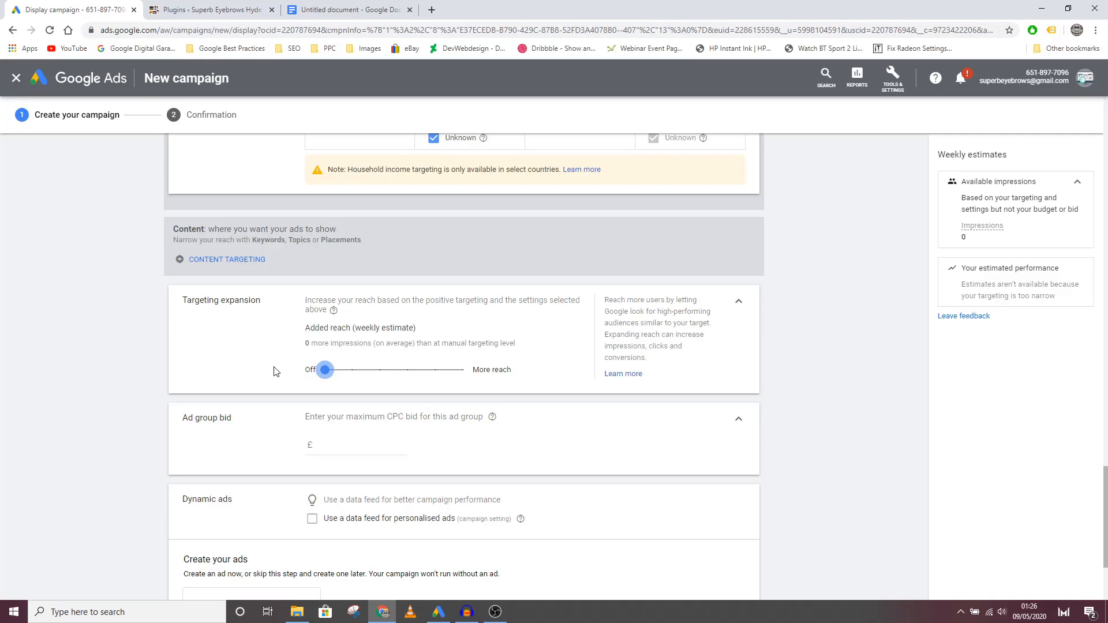
# Step: Set the ad group's maximum CPC bid to £0.10
pyautogui.scroll(-3, 275, 373)
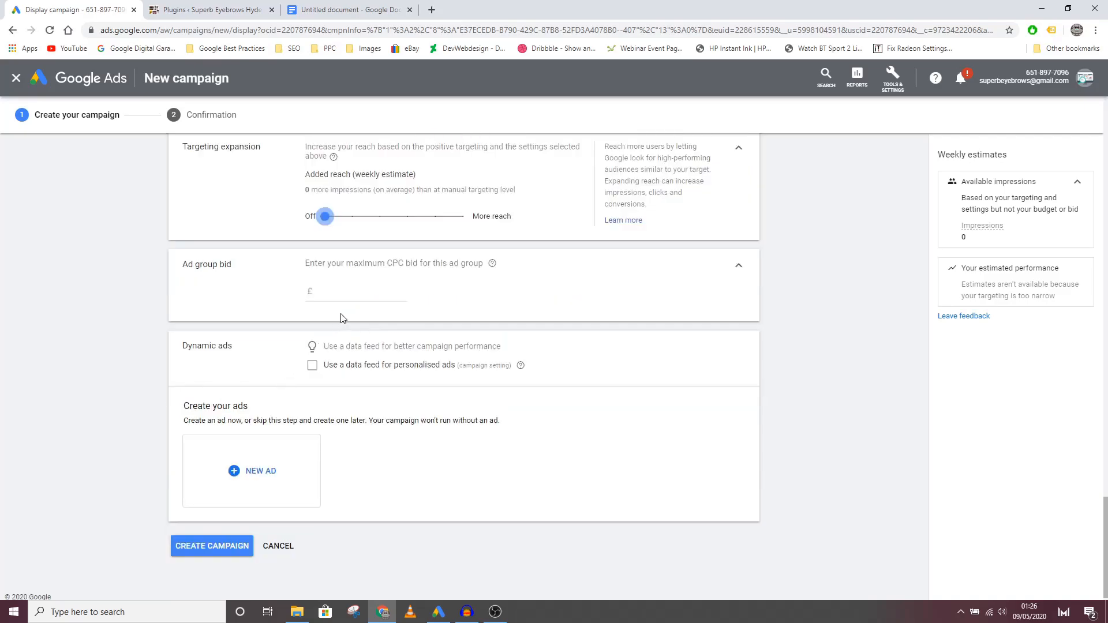
pyautogui.click(351, 286)
pyautogui.write('0.10')
pyautogui.click(257, 313)
# Step: Start a new responsive display ad for the campaign
pyautogui.click(257, 474)
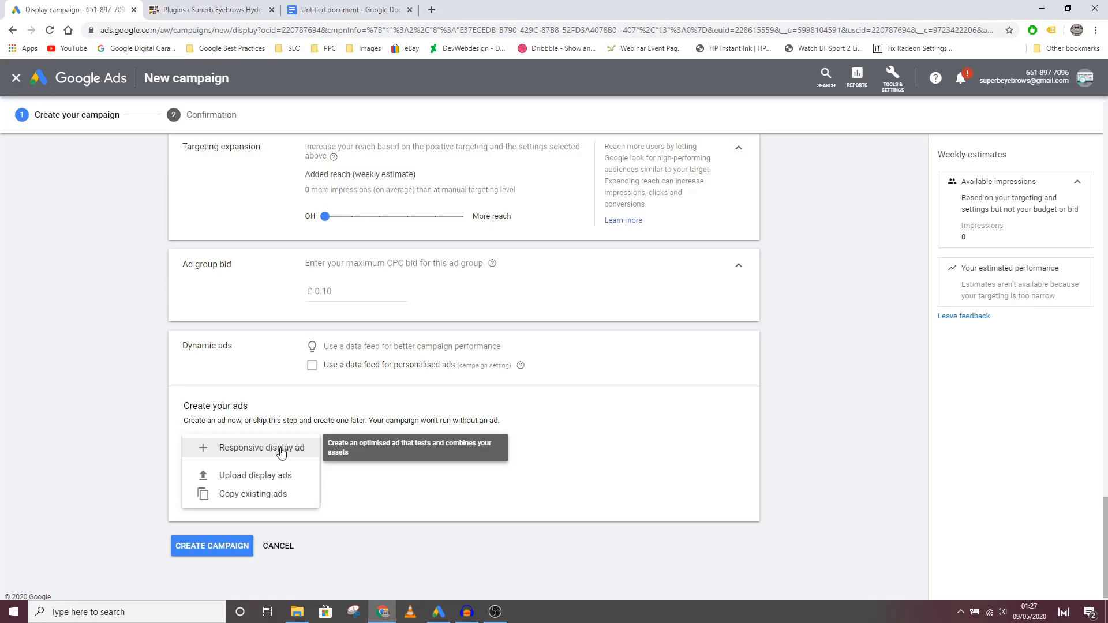
pyautogui.click(244, 454)
pyautogui.scroll(2, 326, 433)
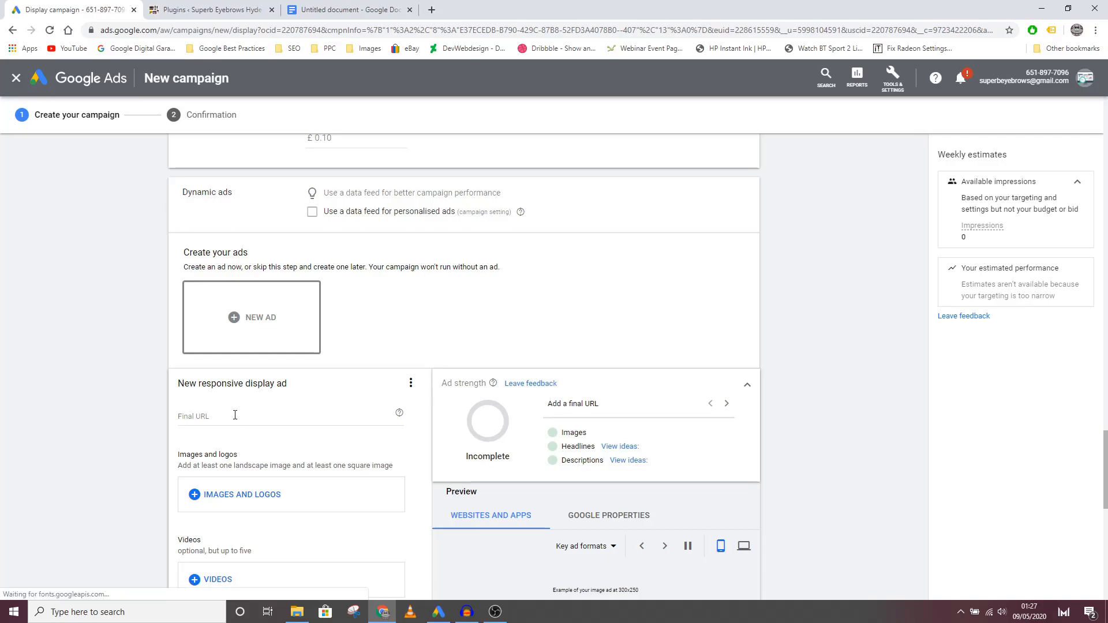
pyautogui.click(228, 417)
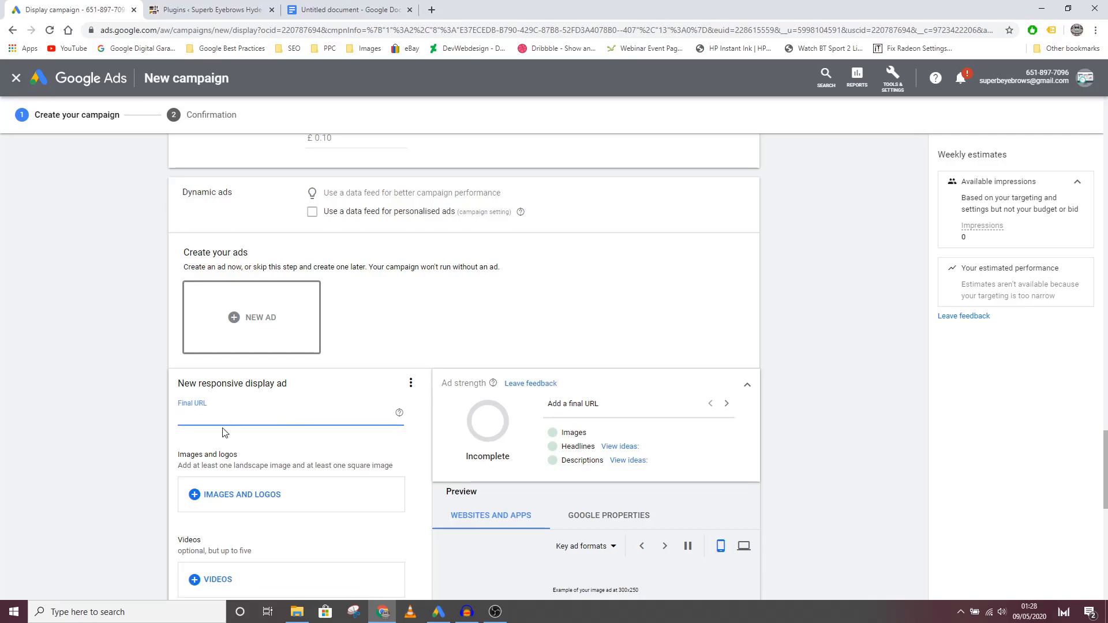
pyautogui.click(349, 5)
pyautogui.scroll(10, 441, 337)
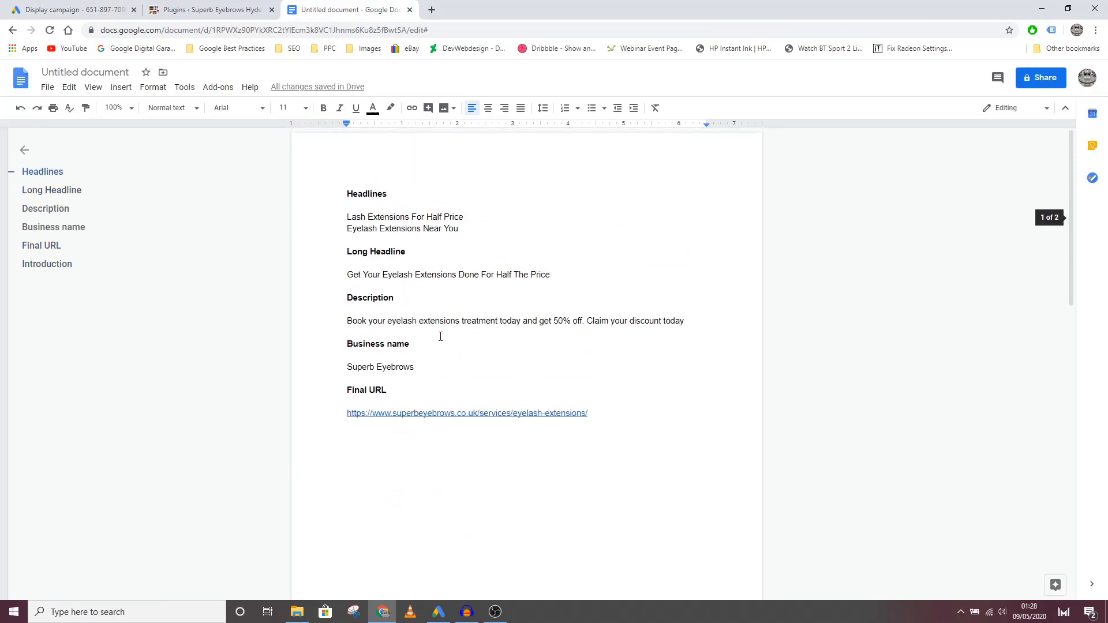
pyautogui.moveTo(603, 413); pyautogui.dragTo(345, 413)
pyautogui.hotkey('ctrl', 'c')
pyautogui.press('BackSpace')
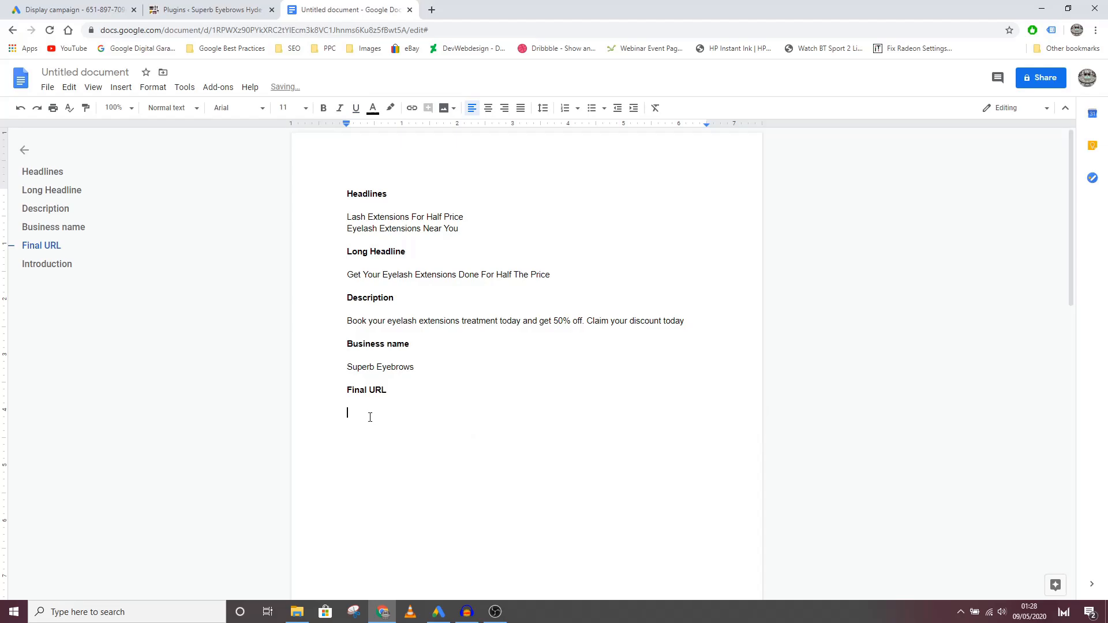
pyautogui.hotkey('ctrl', 'z')
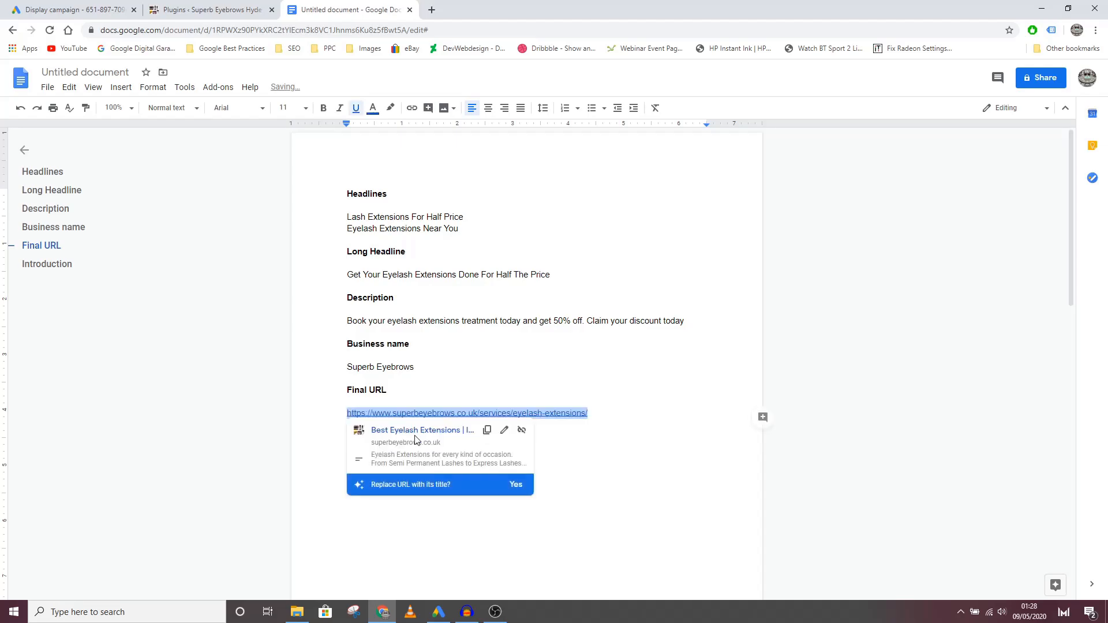
pyautogui.click(104, 9)
pyautogui.hotkey('ctrl', 'v')
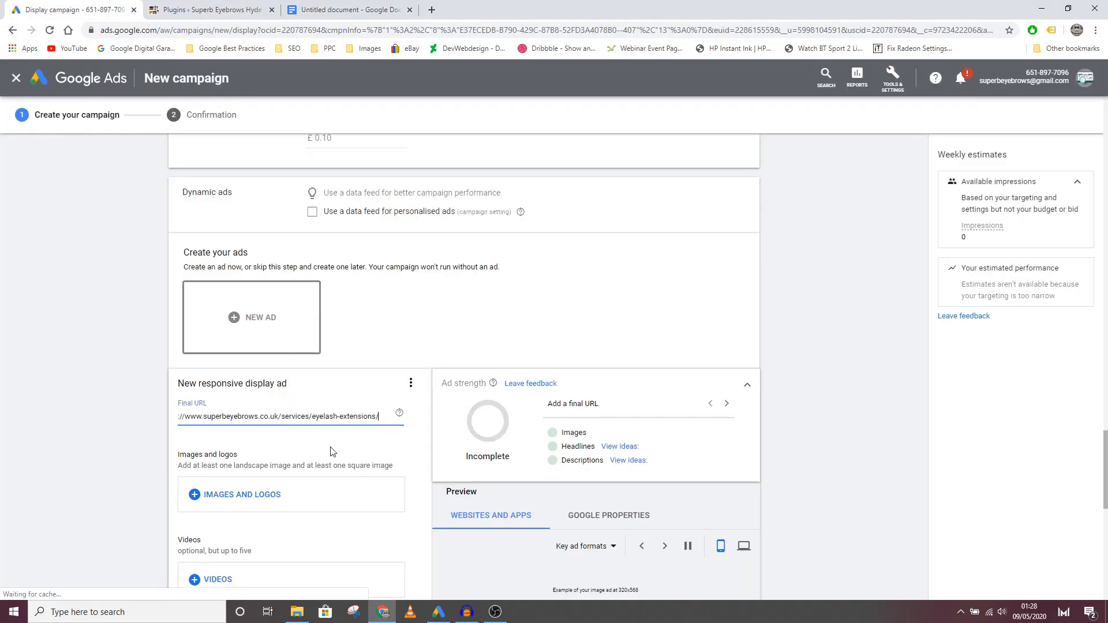
pyautogui.click(333, 453)
# Step: Search the stock images for "eyelash extensions" to find pictures for the ad
pyautogui.scroll(-3, 298, 441)
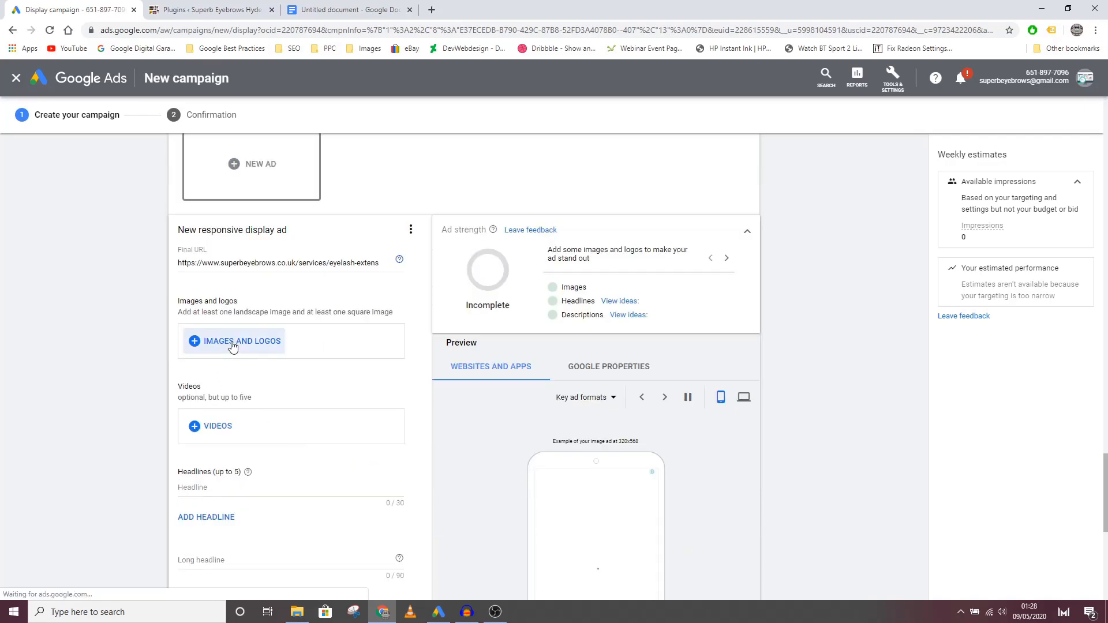
pyautogui.click(232, 343)
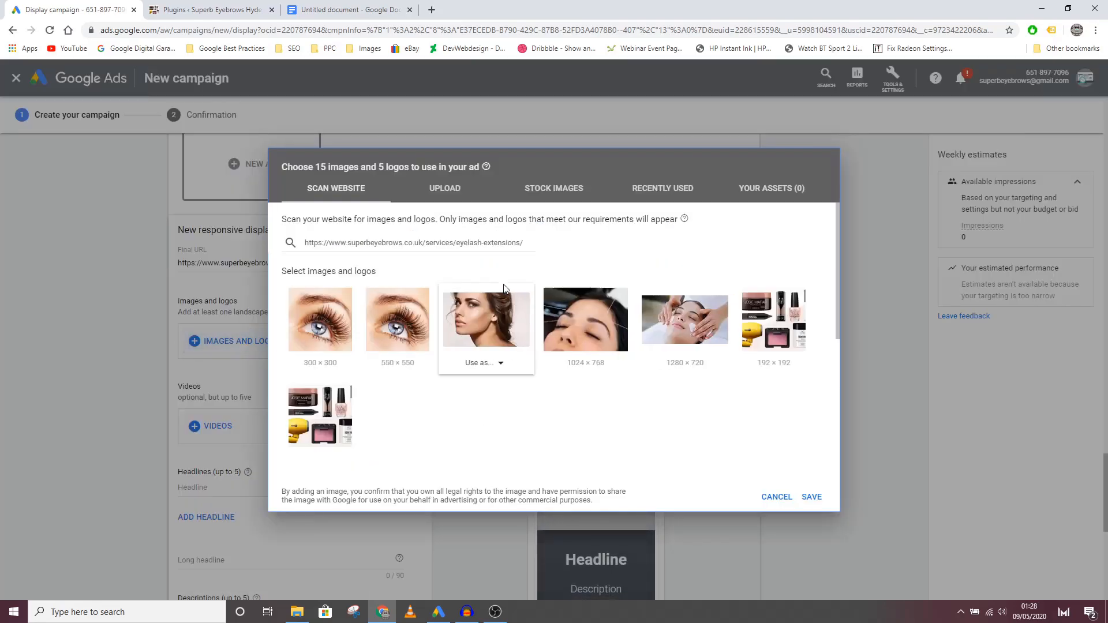
pyautogui.click(567, 193)
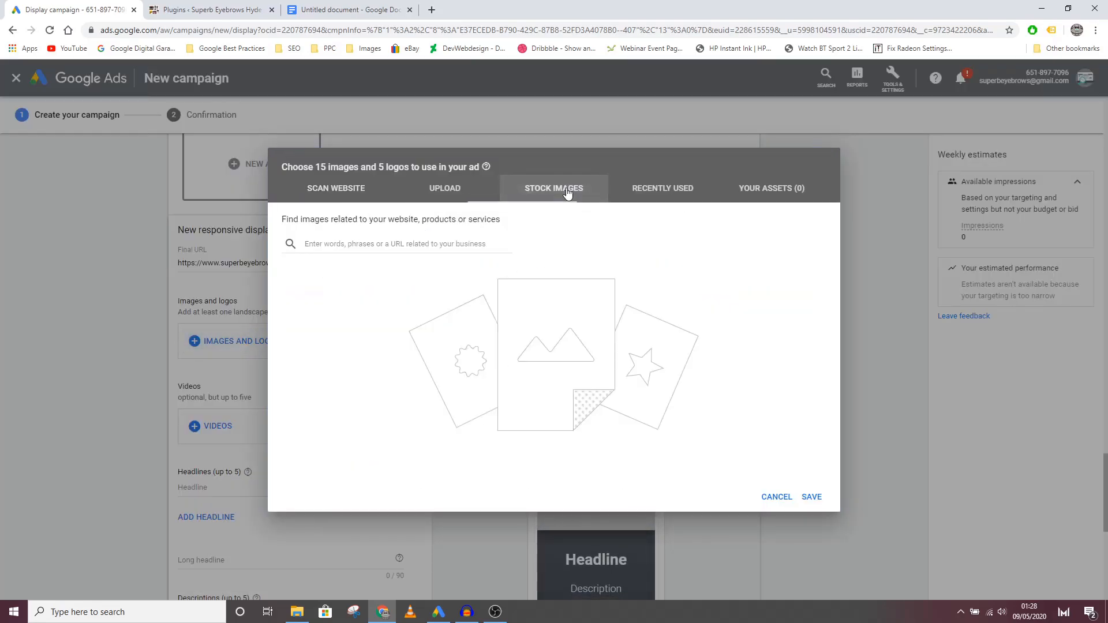
pyautogui.click(402, 243)
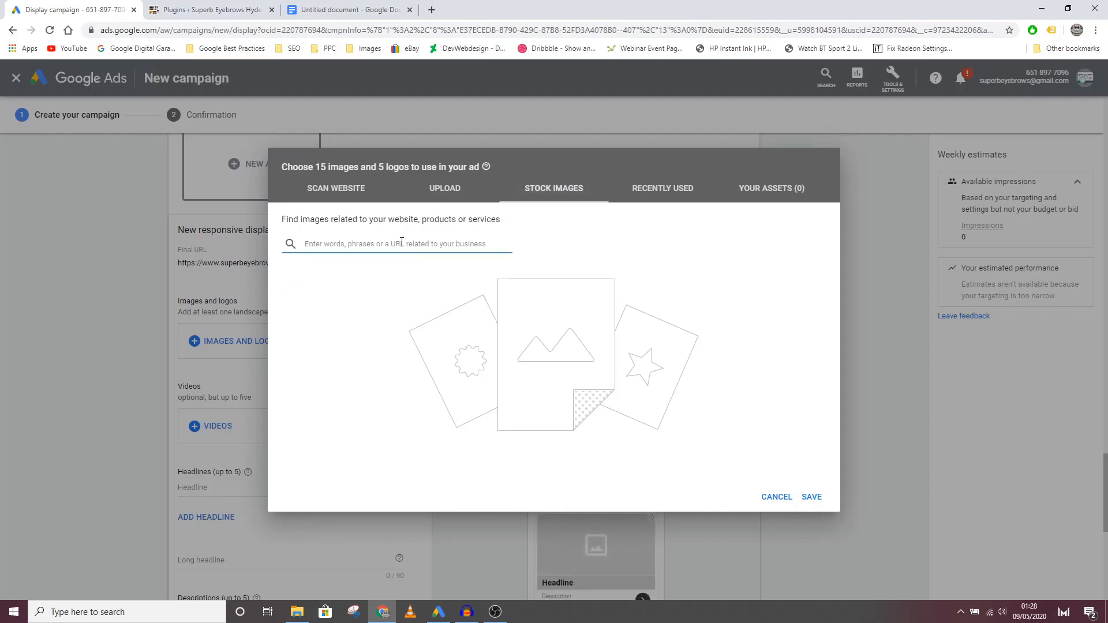
pyautogui.write('eyelash extensions')
pyautogui.press('Return')
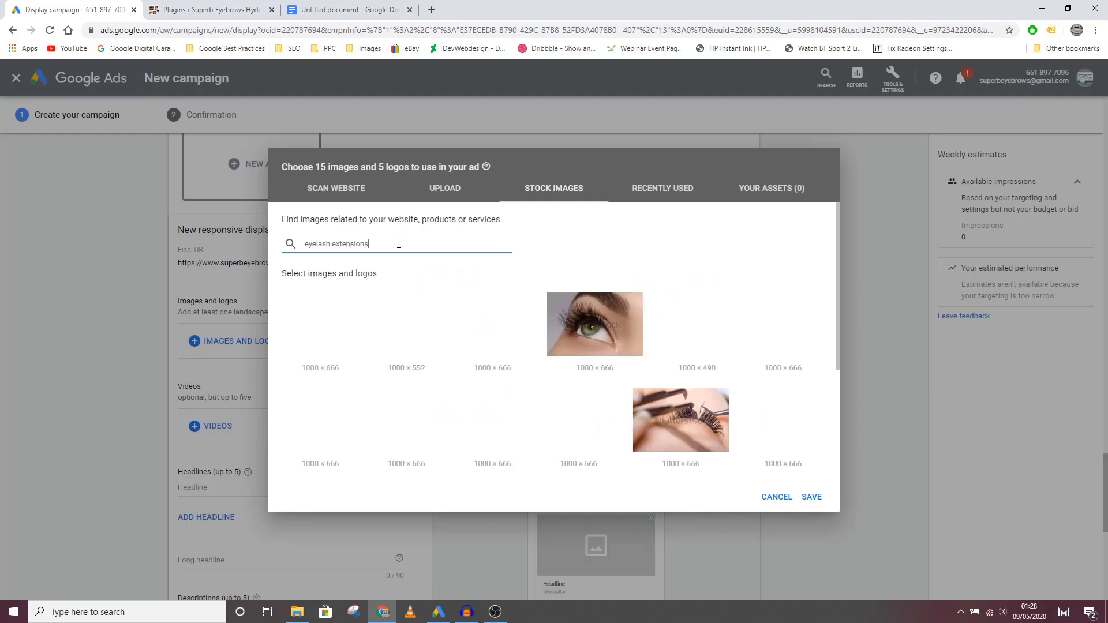
# Step: Add the first stock photo as a landscape and square image, shift its square crop slightly left, and save the image selection
pyautogui.moveTo(357, 340)
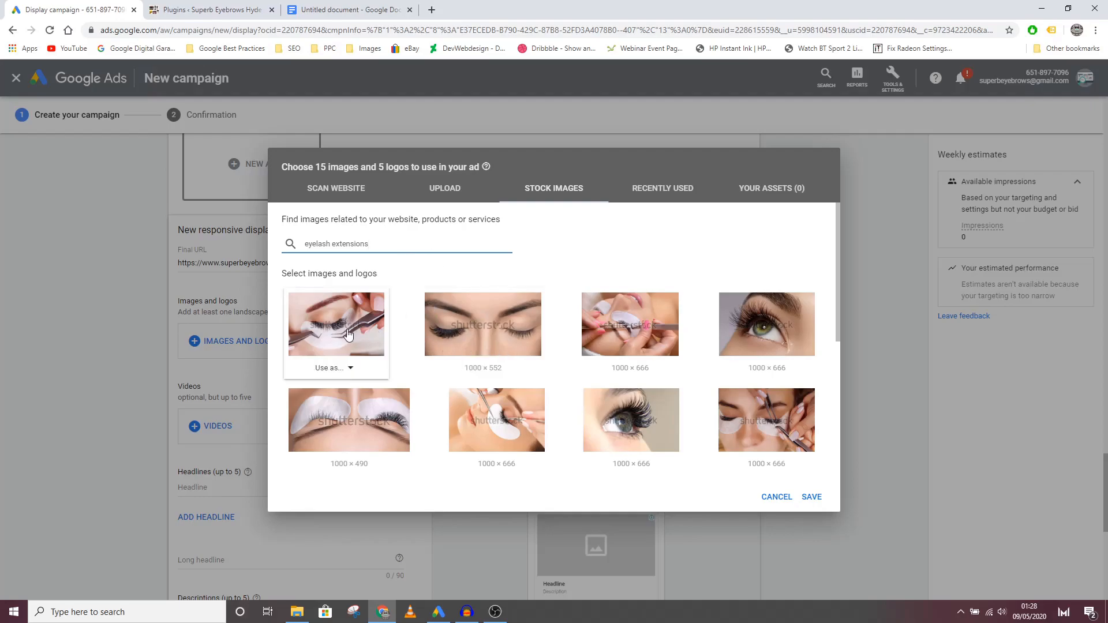
pyautogui.click(333, 368)
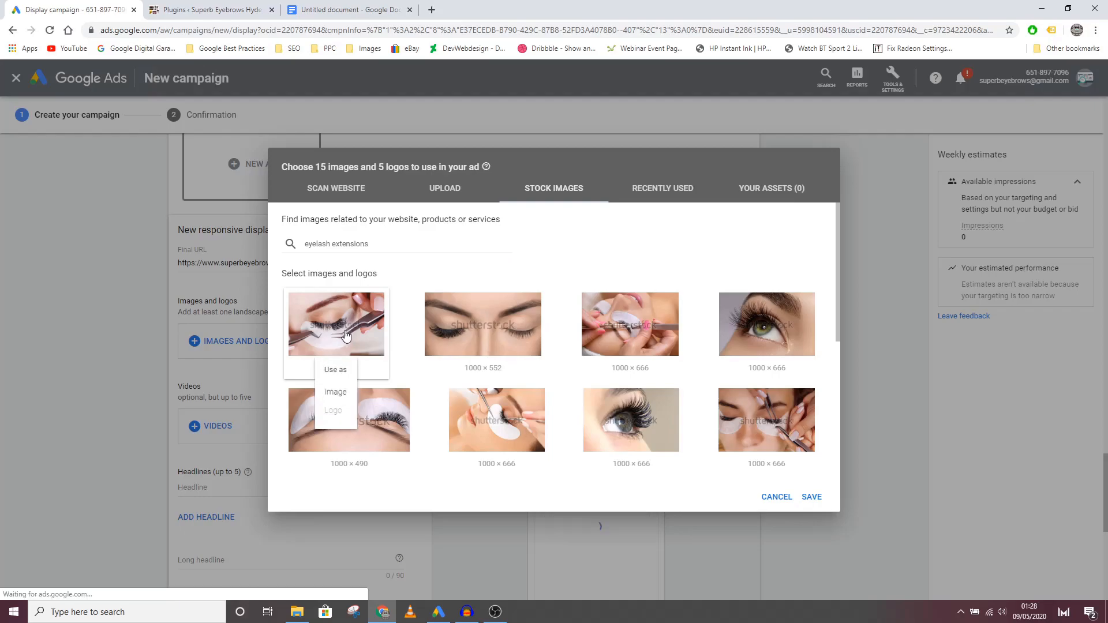
pyautogui.click(335, 398)
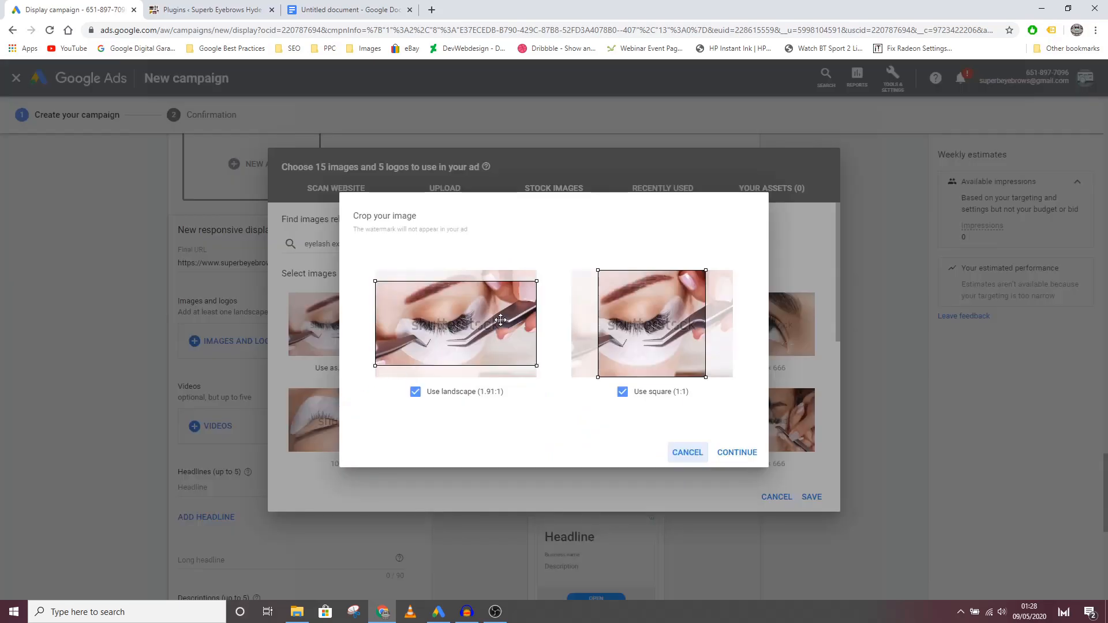
pyautogui.moveTo(612, 333); pyautogui.dragTo(605, 333)
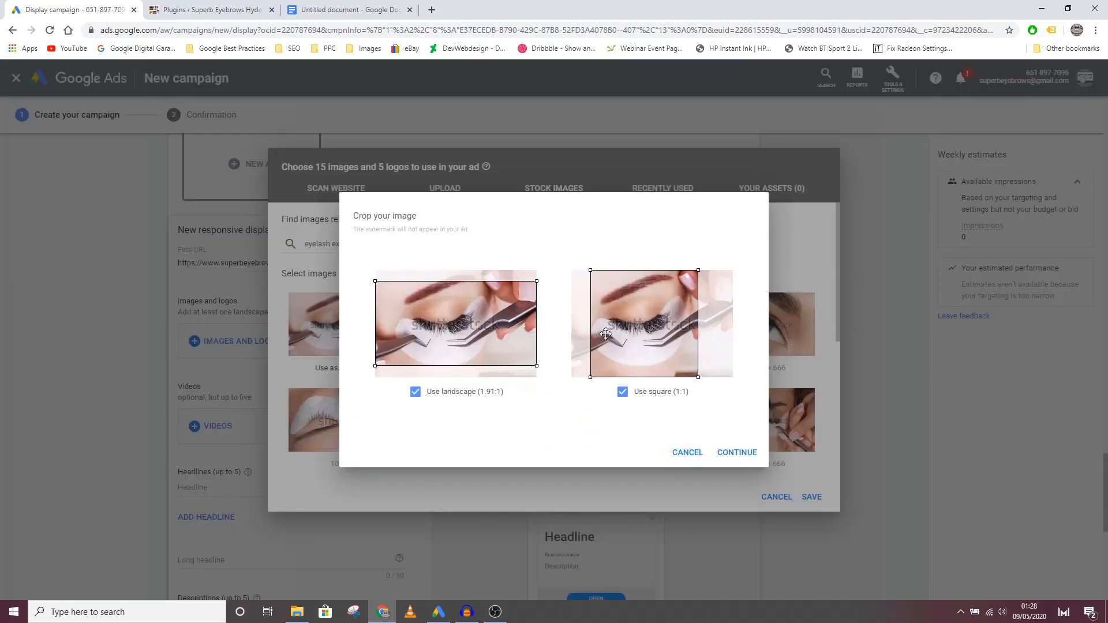
pyautogui.click(730, 454)
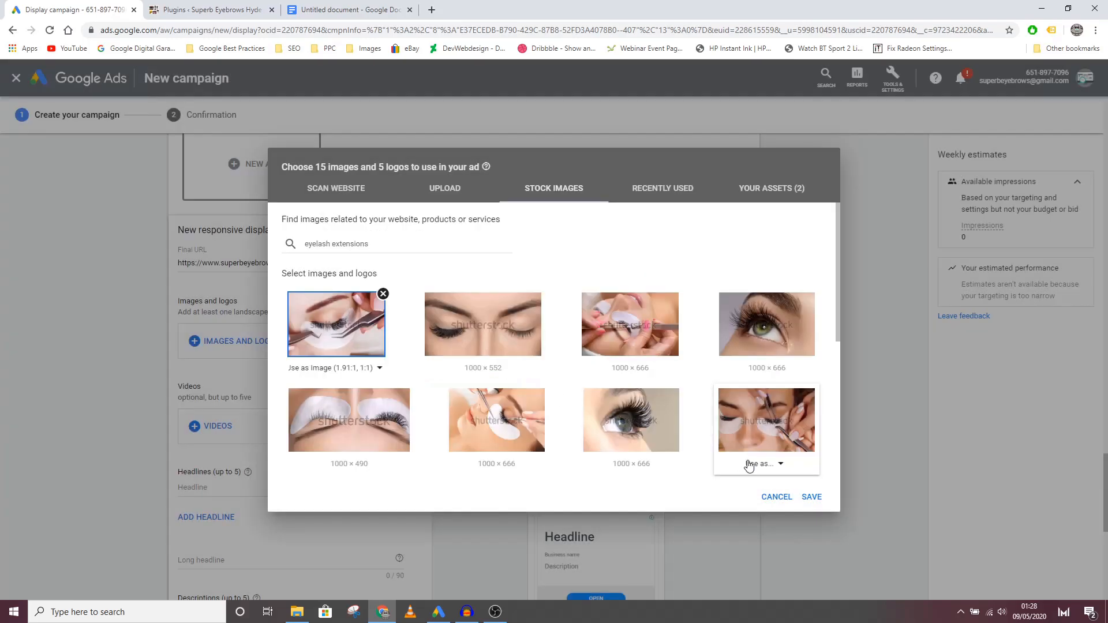
pyautogui.click(811, 498)
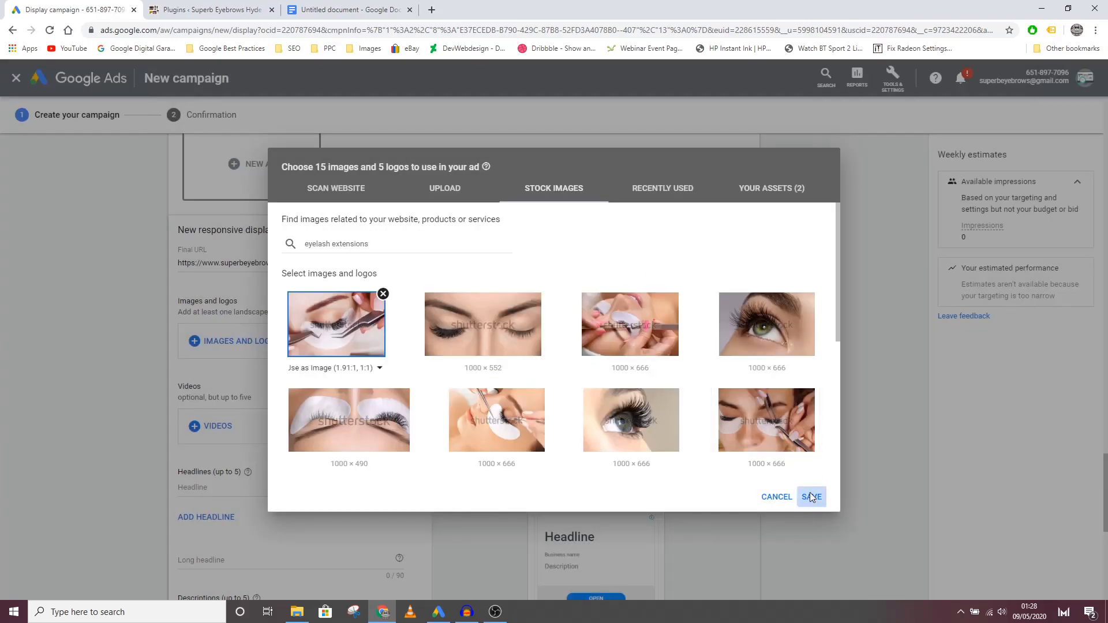
# Step: Copy "Lash Extensions For Half Price" from the Google Docs document and enter it as the ad's first headline in Google Ads
pyautogui.scroll(-3, 262, 398)
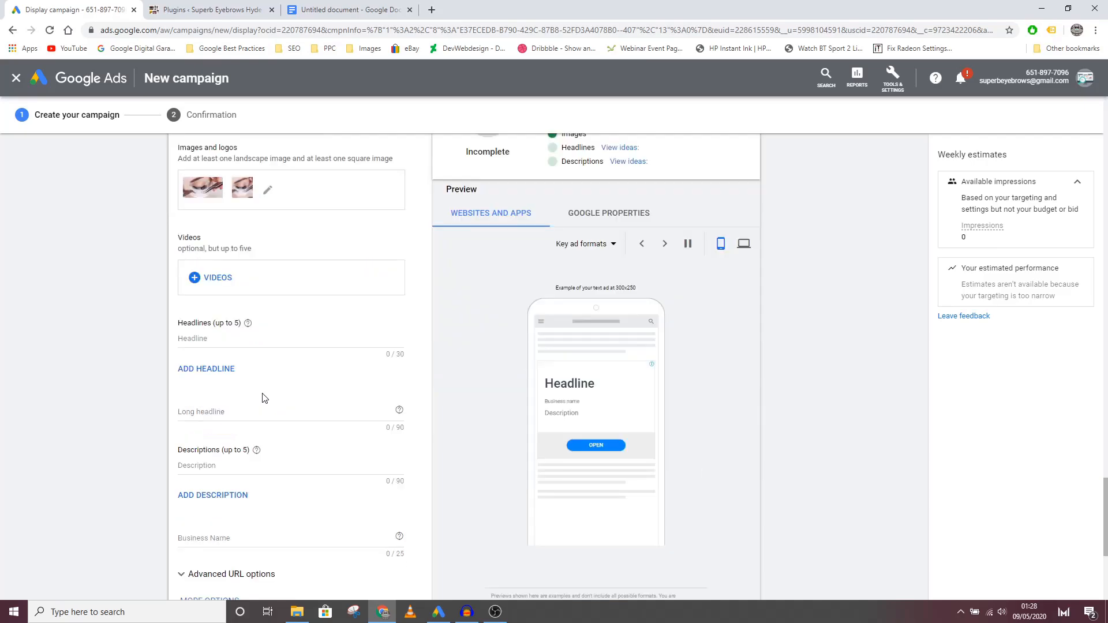
pyautogui.click(235, 340)
pyautogui.click(329, 10)
pyautogui.moveTo(472, 217); pyautogui.dragTo(332, 208)
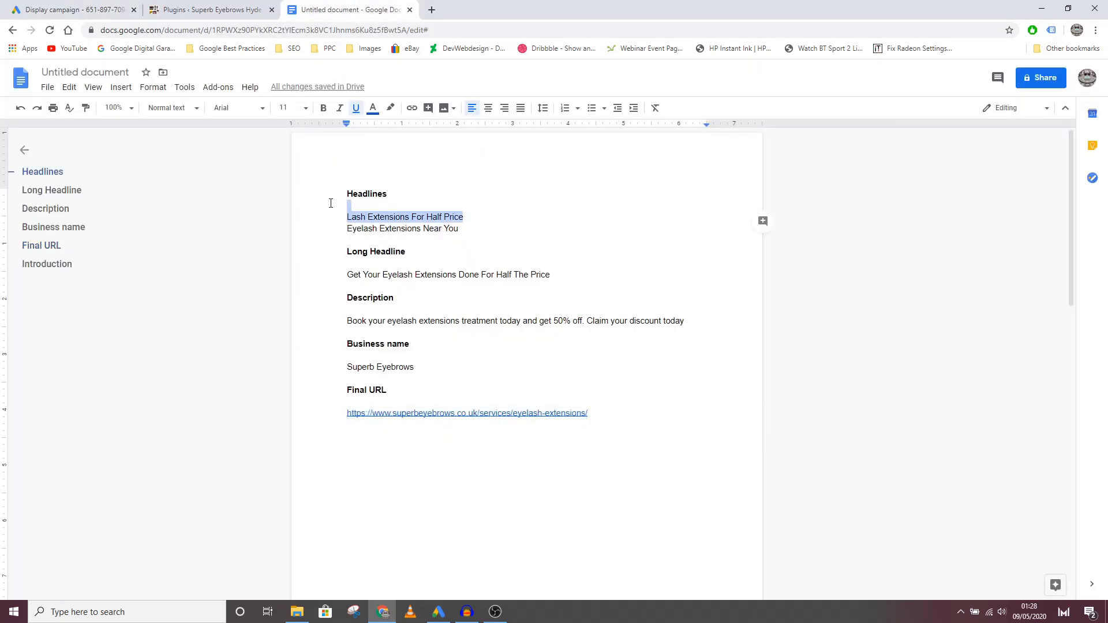
pyautogui.hotkey('ctrl', 'c')
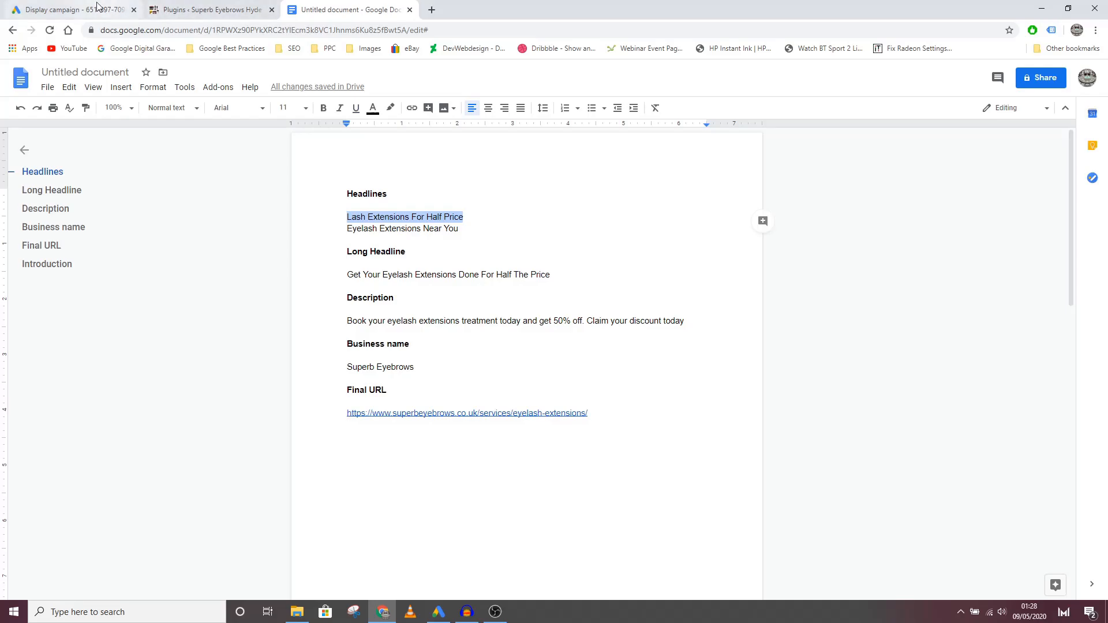
pyautogui.click(70, 10)
pyautogui.hotkey('ctrl', 'v')
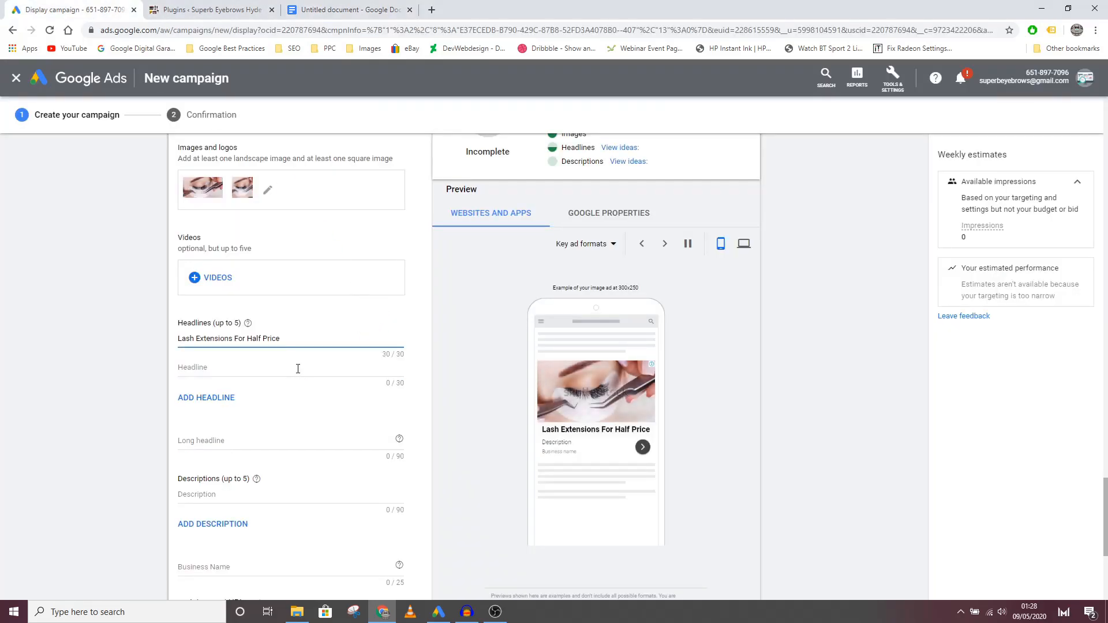
# Step: Copy "Eyelash Extensions Near You" from the Google Docs document and enter it as the ad's second headline in Google Ads
pyautogui.click(325, 9)
pyautogui.moveTo(461, 230); pyautogui.dragTo(340, 227)
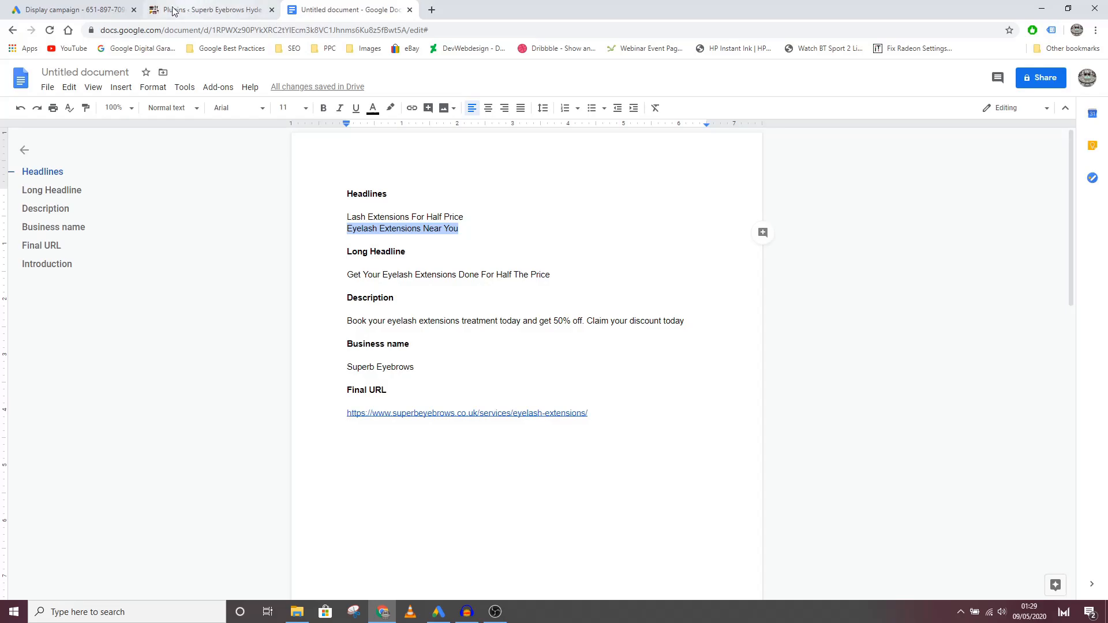
pyautogui.click(83, 6)
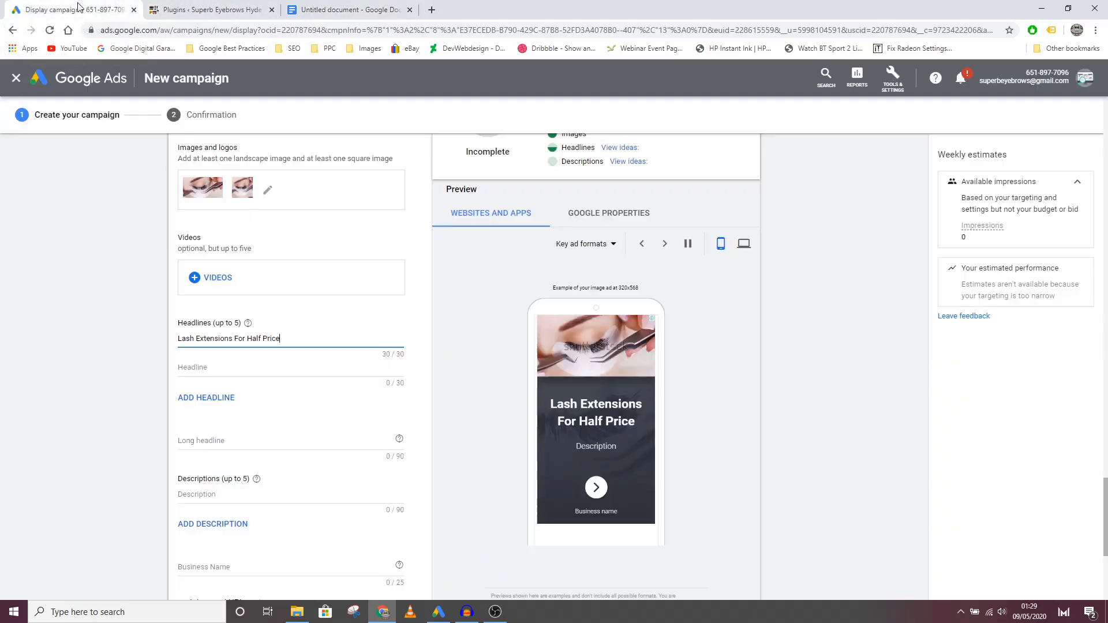
pyautogui.click(202, 367)
pyautogui.hotkey('ctrl', 'v')
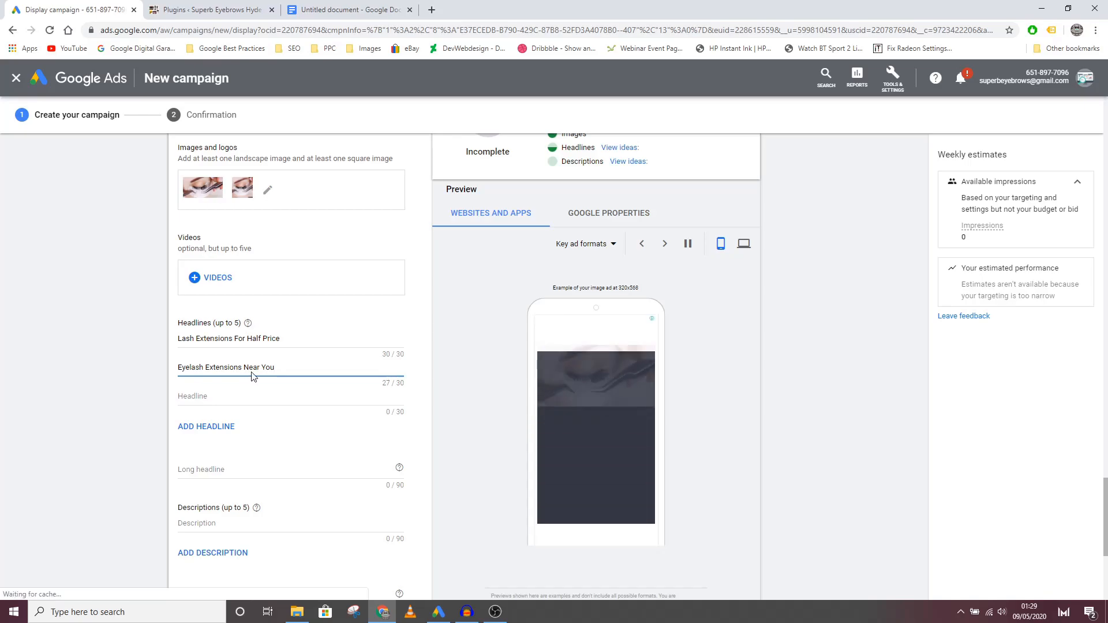
# Step: Copy "Get Your Eyelash Extensions Done For Half The Price" from the Google Docs document and enter it as the long headline in Google Ads
pyautogui.click(222, 468)
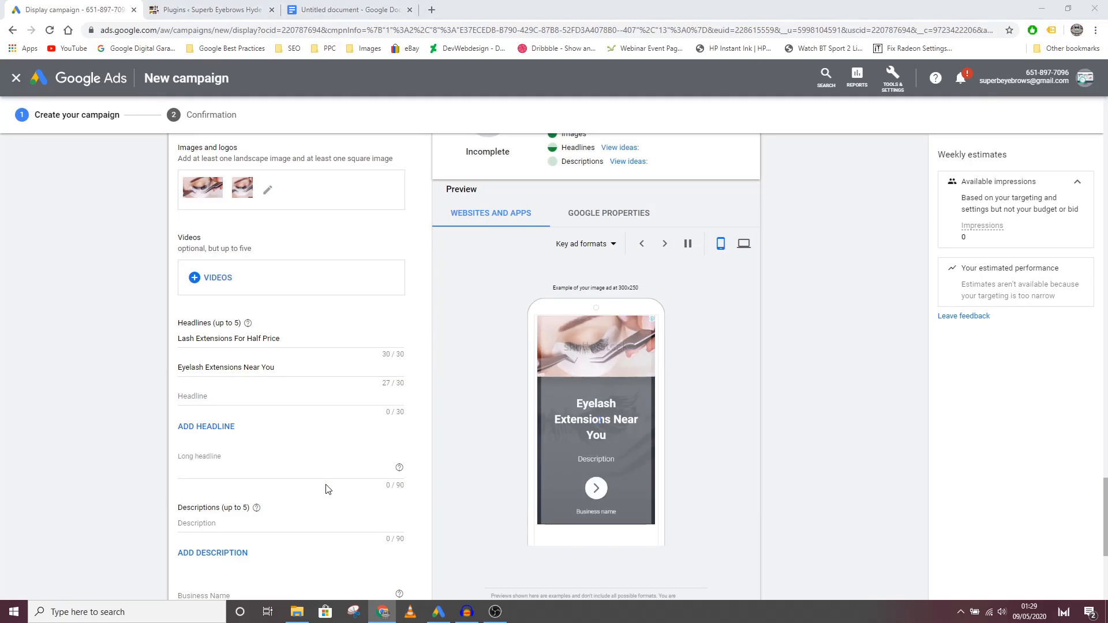
pyautogui.click(354, 7)
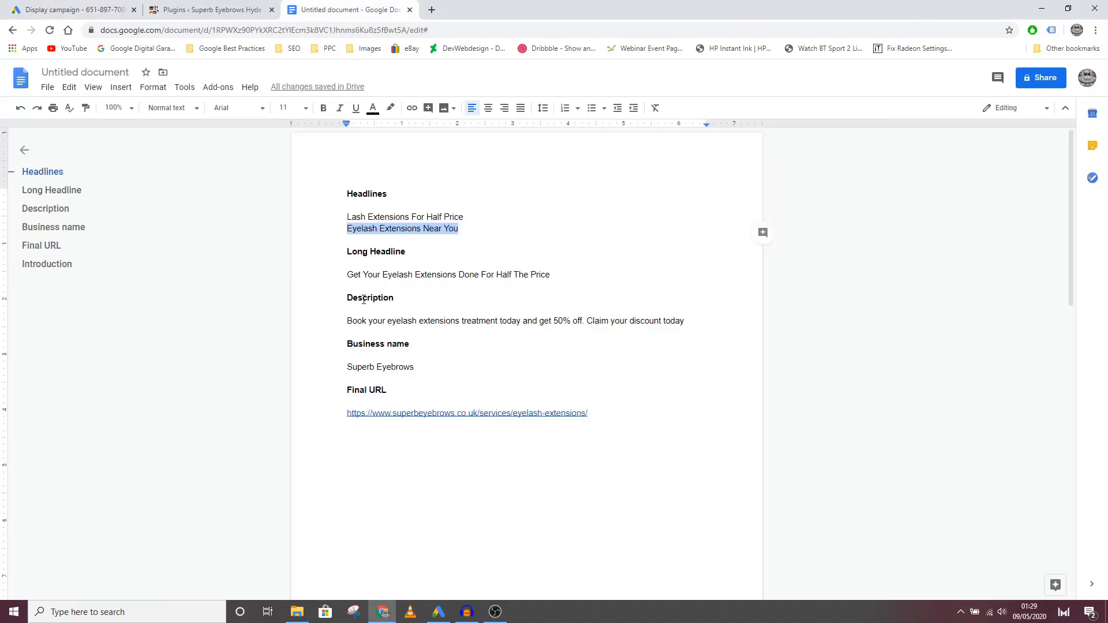
pyautogui.doubleClick(427, 319)
pyautogui.tripleClick(400, 275)
pyautogui.hotkey('ctrl', 'c')
pyautogui.click(64, 9)
pyautogui.click(355, 445)
pyautogui.hotkey('ctrl', 'v')
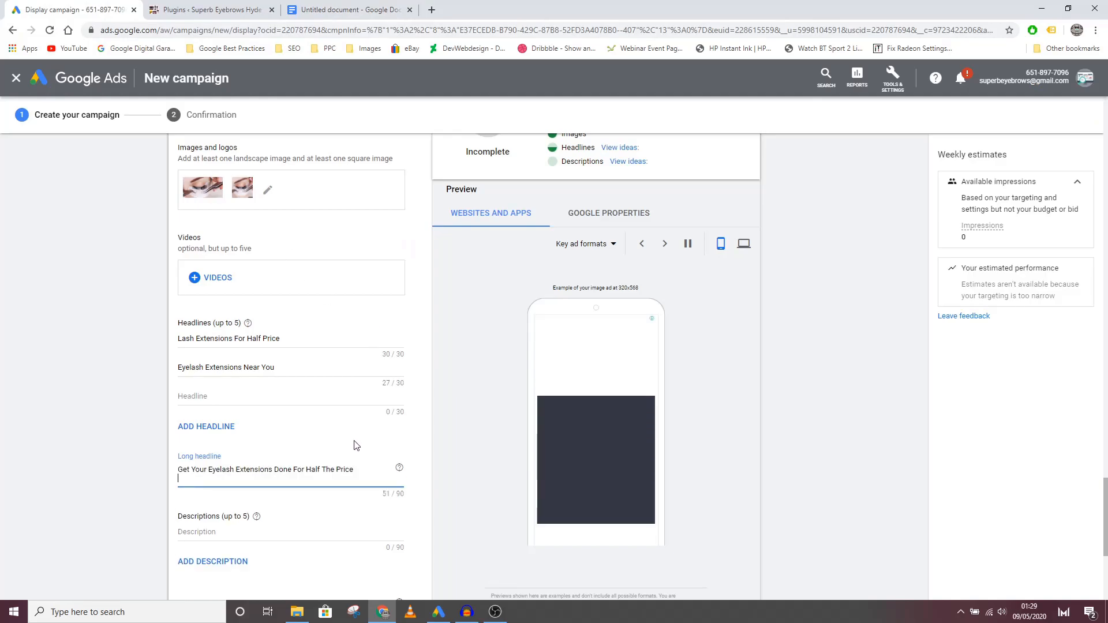
pyautogui.press('BackSpace')
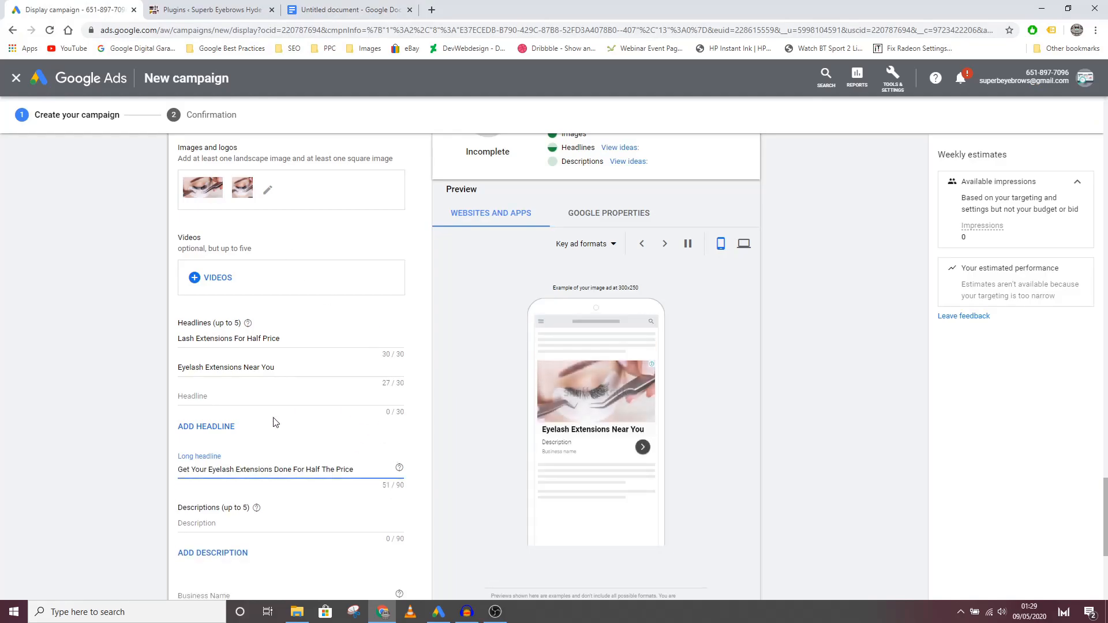
# Step: Copy "Book your eyelash extensions treatment today and get 50% off. Claim your discount today" from Google Docs into the ad's first description in Google Ads
pyautogui.scroll(-3, 299, 410)
pyautogui.click(259, 370)
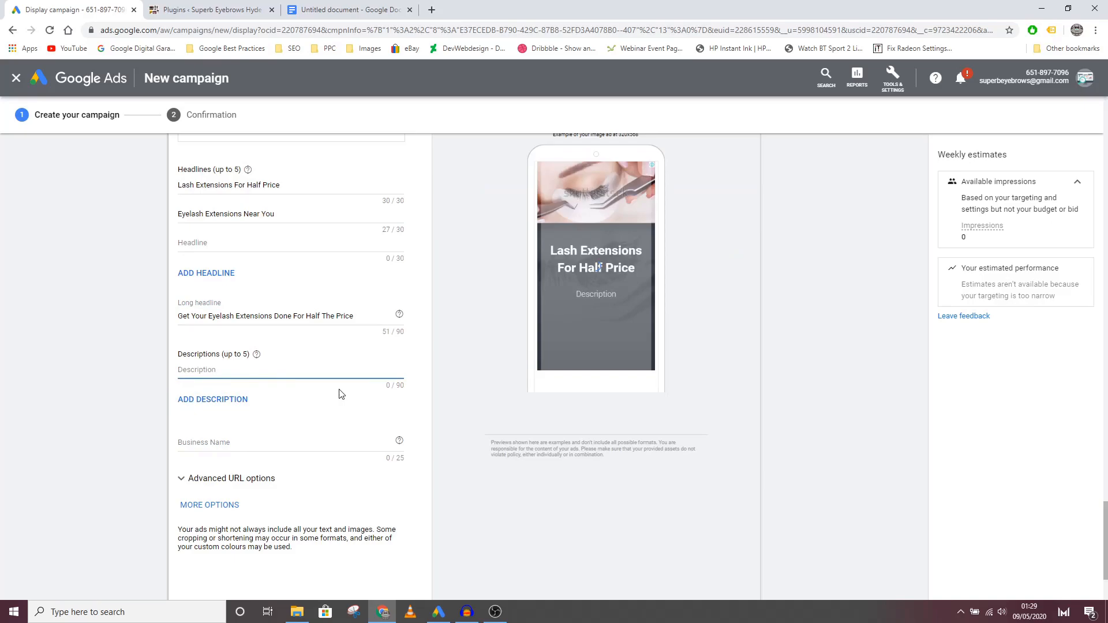
pyautogui.click(346, 10)
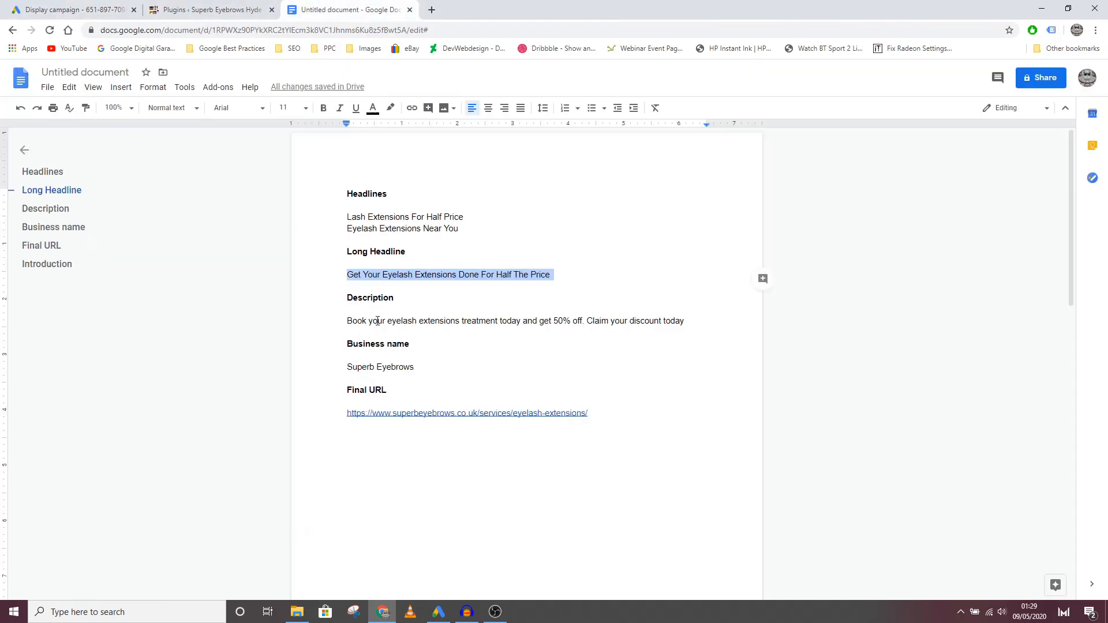
pyautogui.tripleClick(378, 321)
pyautogui.hotkey('ctrl', 'c')
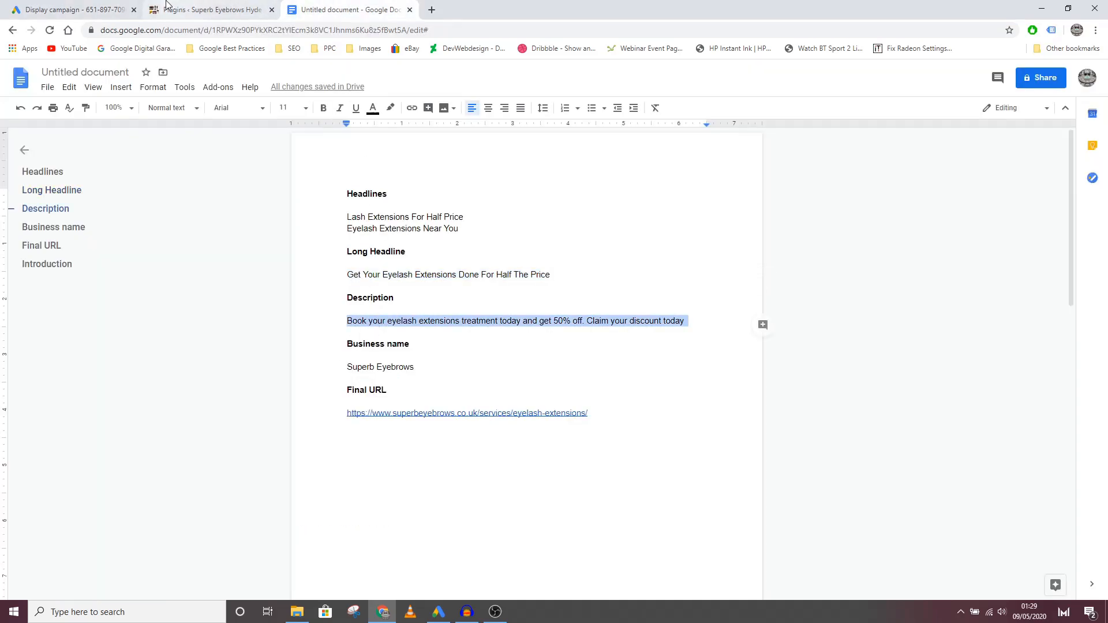
pyautogui.click(69, 10)
pyautogui.hotkey('ctrl', 'v')
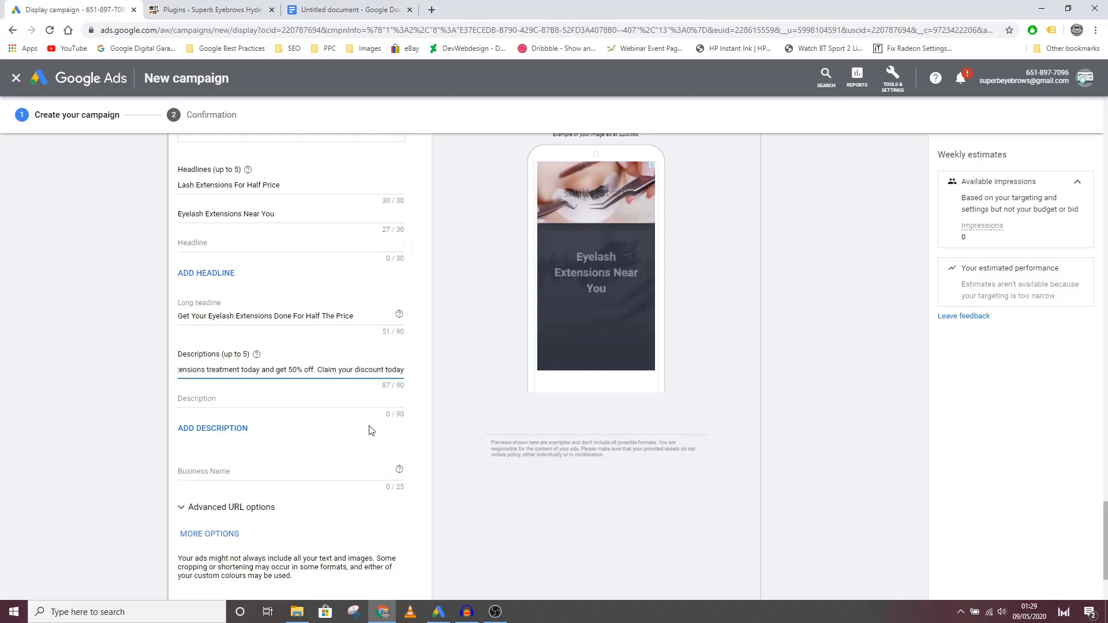
# Step: Enter "Superb Eyebrows" as the ad's business name
pyautogui.scroll(-3, 315, 421)
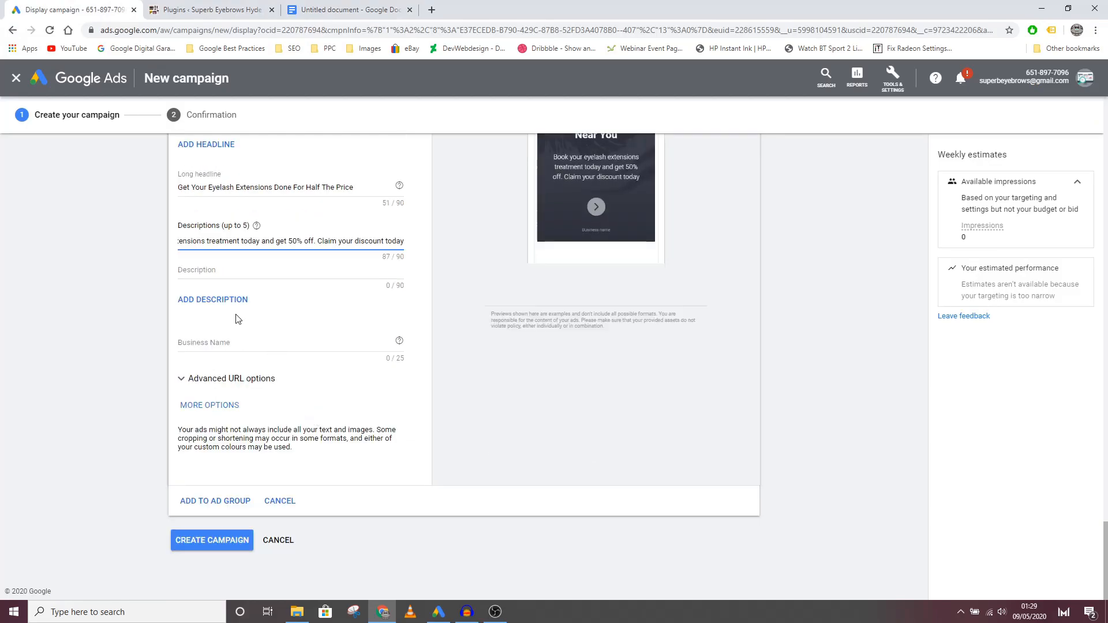
pyautogui.click(231, 345)
pyautogui.write('Superb Wye')
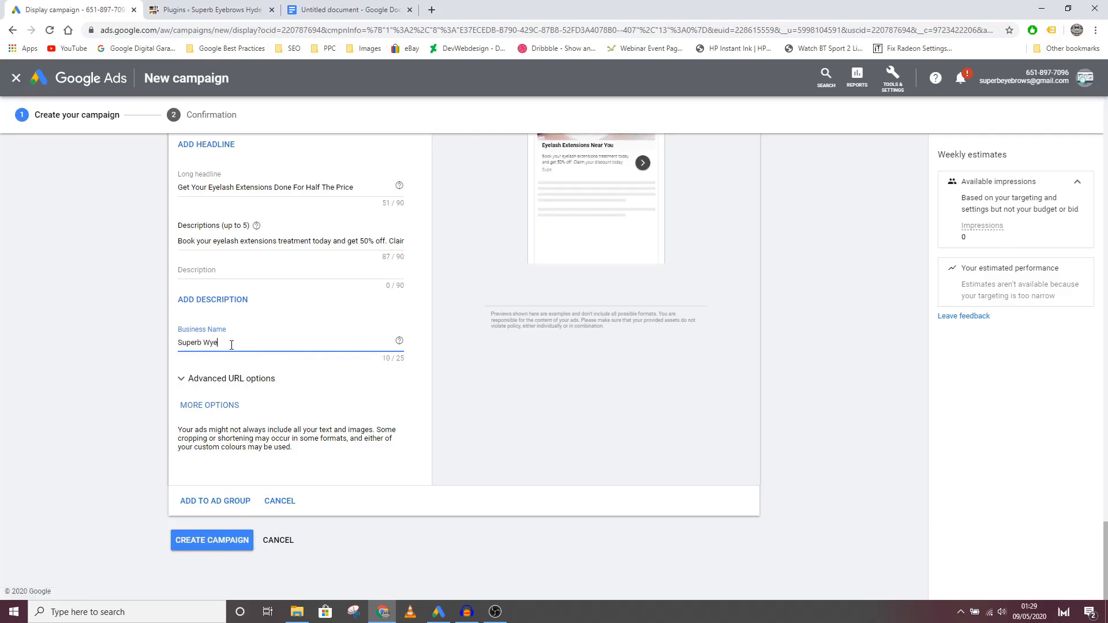
pyautogui.write('bor')
pyautogui.press('BackSpace')
pyautogui.press('BackSpace')
pyautogui.press('BackSpace')
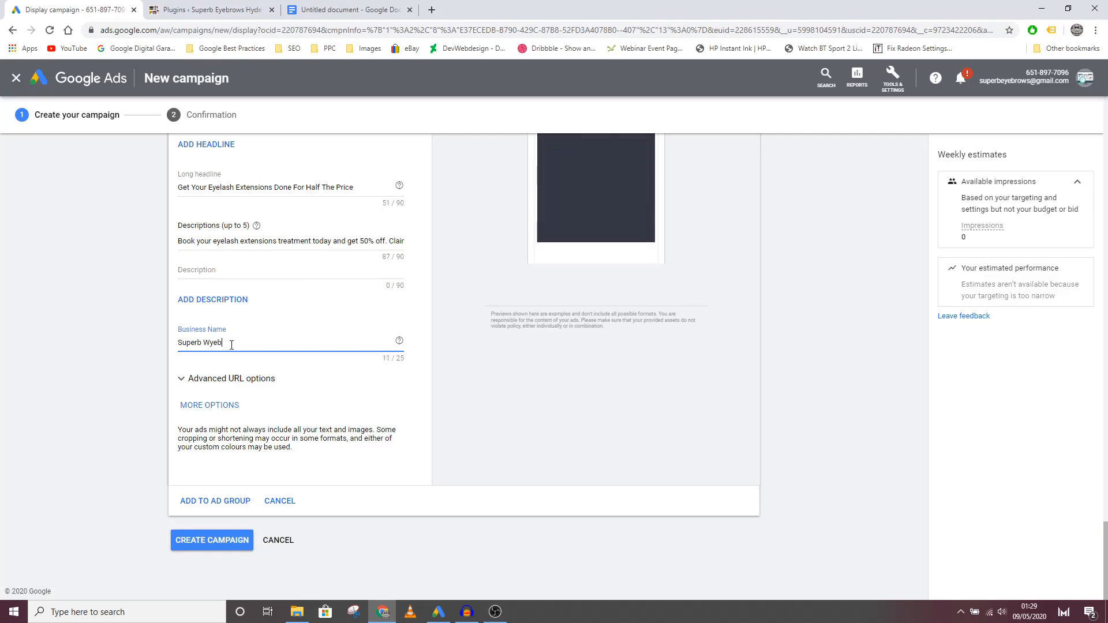
pyautogui.press('BackSpace')
pyautogui.press('BackSpace')
pyautogui.press('BackSpace')
pyautogui.press('BackSpace')
pyautogui.write('Eyebrows')
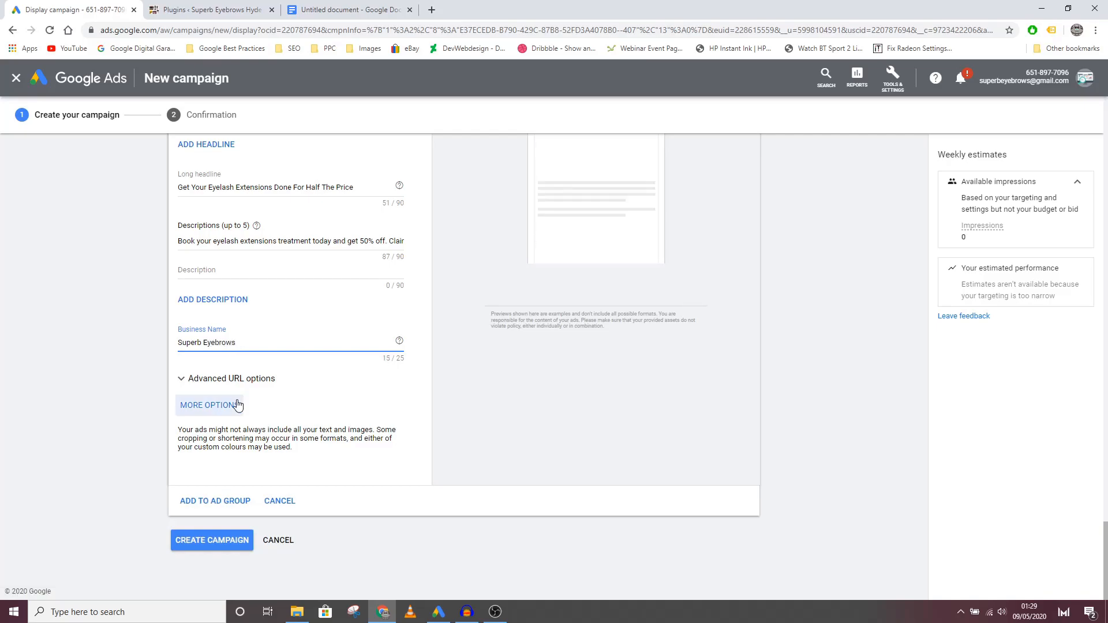
# Step: Create the campaign, continue to SE-Lash Extensions-Display and set its status to Paused
pyautogui.click(217, 541)
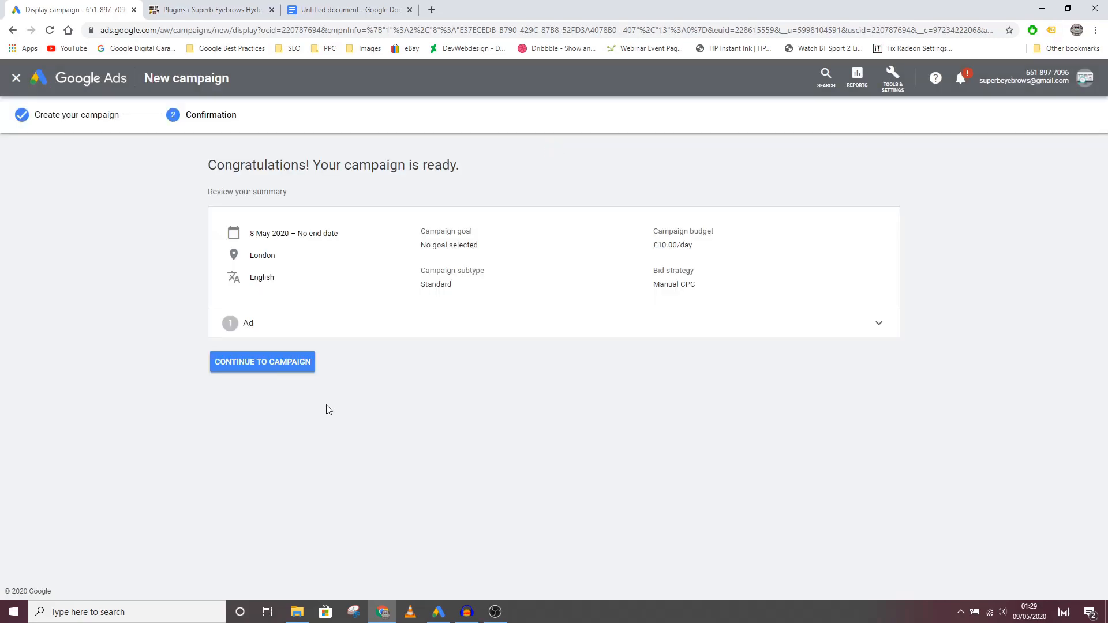
pyautogui.click(284, 362)
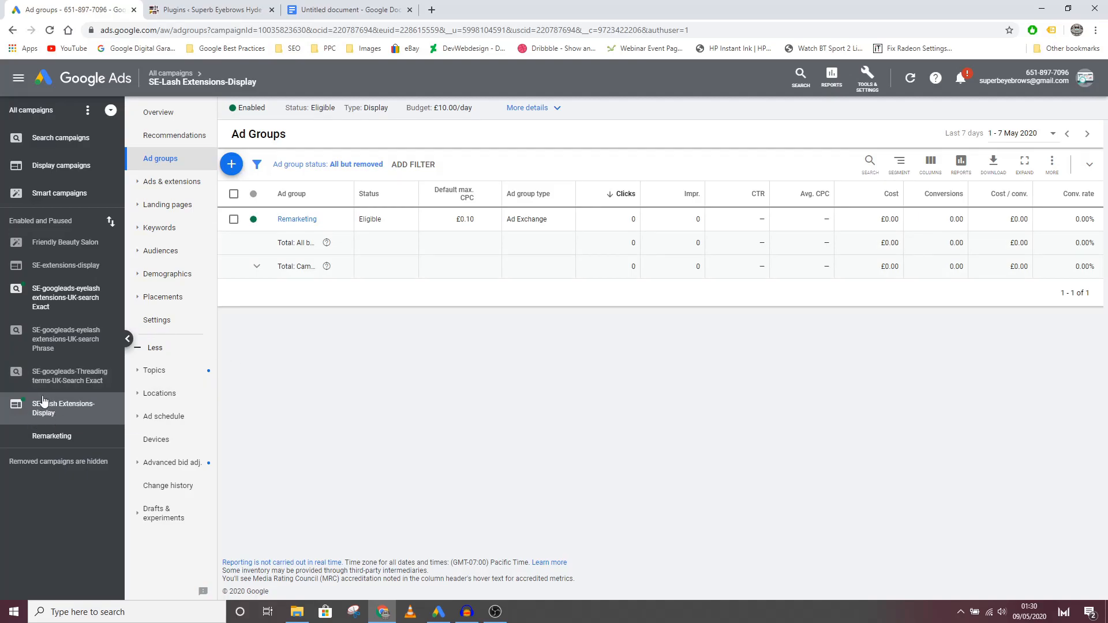
pyautogui.click(60, 411)
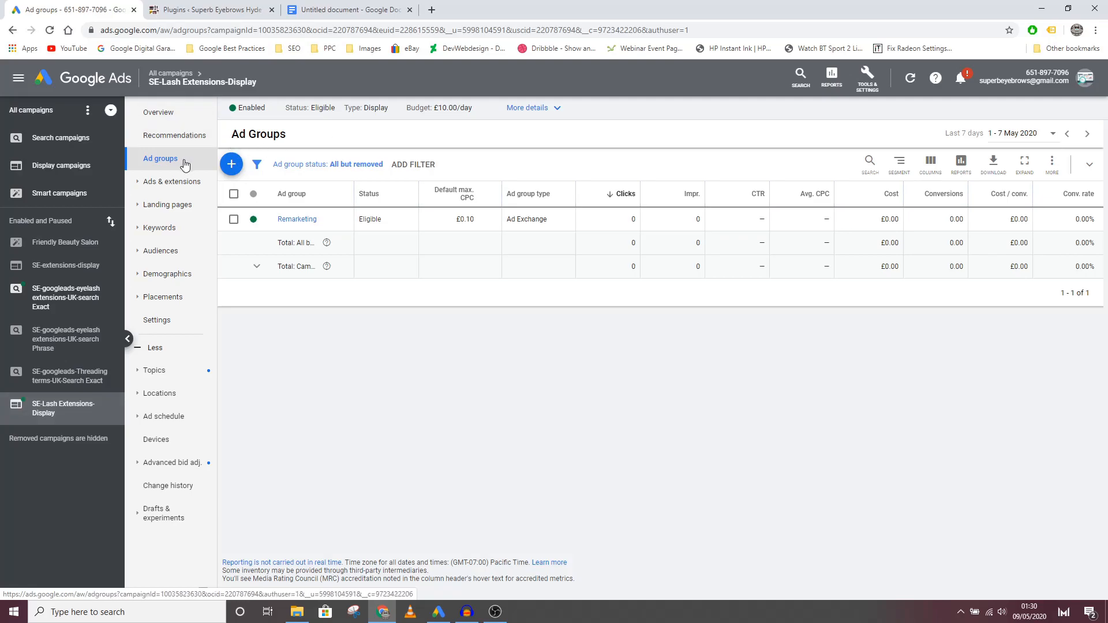
pyautogui.click(243, 110)
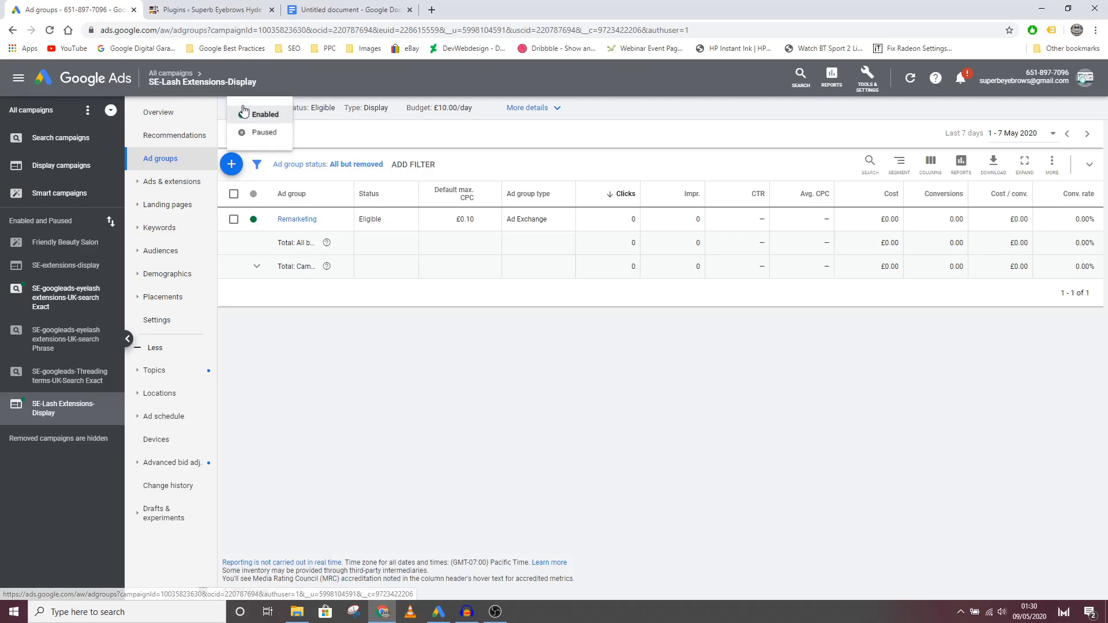
pyautogui.click(257, 133)
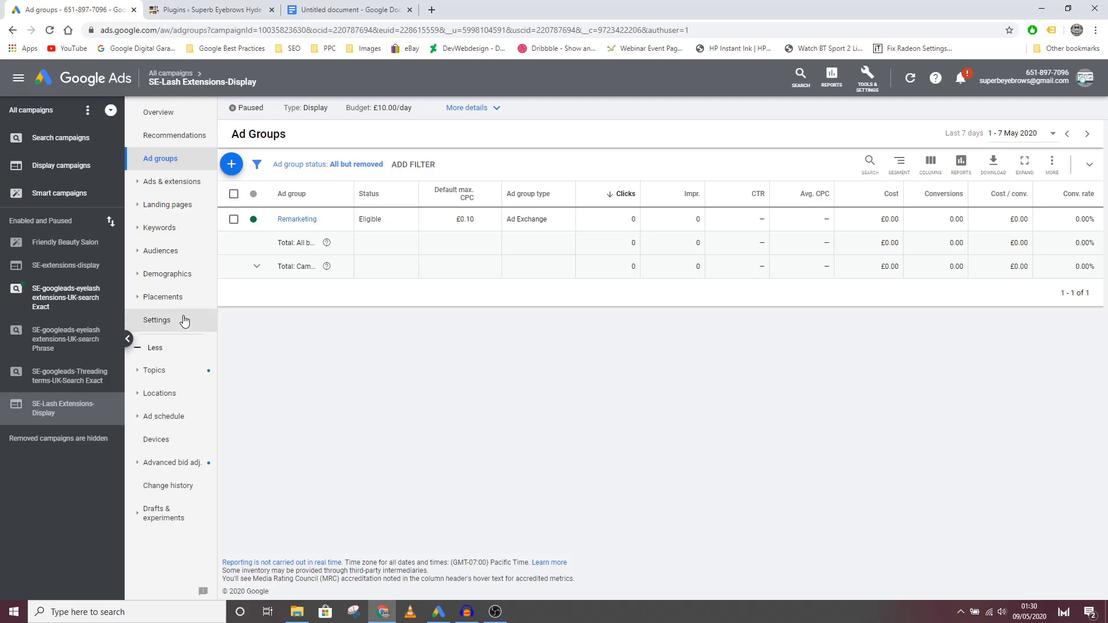
# Step: In the campaign's additional settings, exclude content labelled DL-MA: Mature audiences and all five sensitive content categories
pyautogui.click(153, 321)
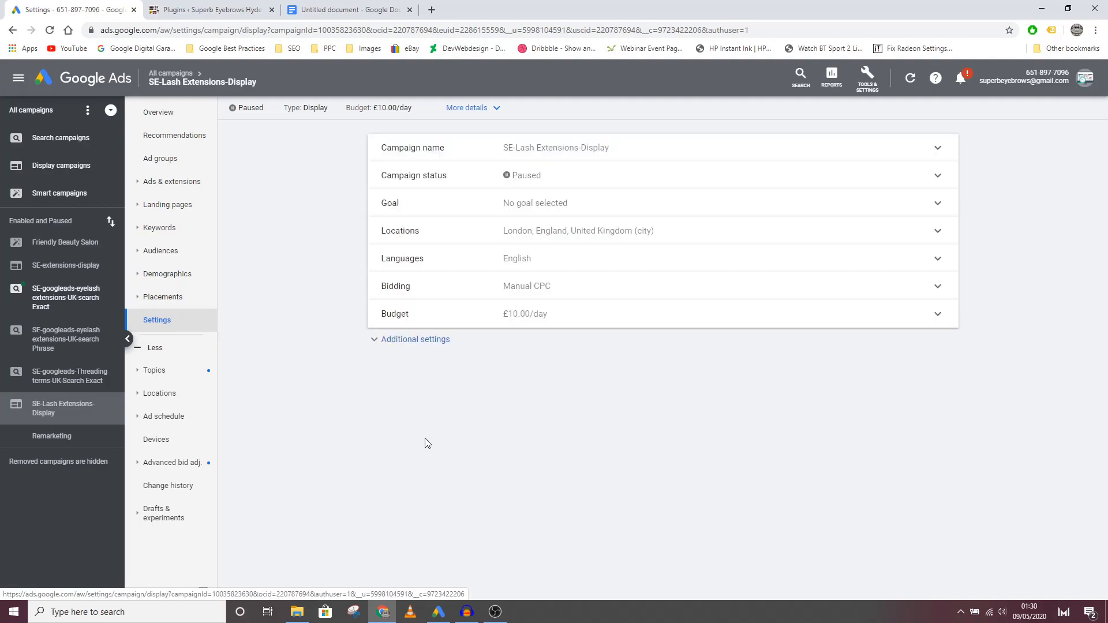
pyautogui.click(374, 346)
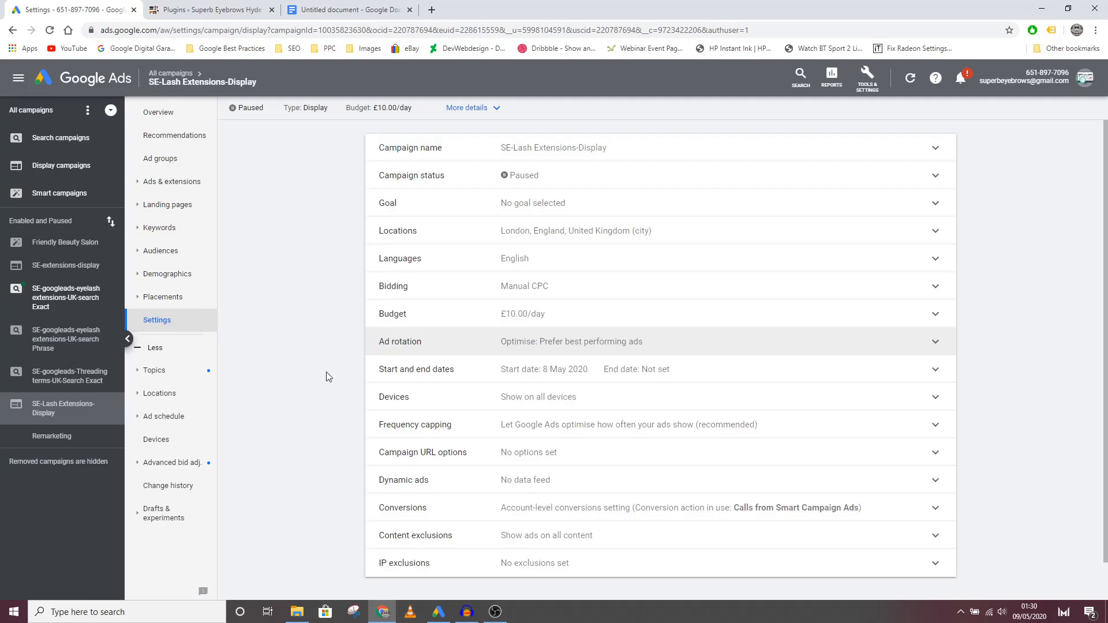
pyautogui.scroll(-1, 432, 411)
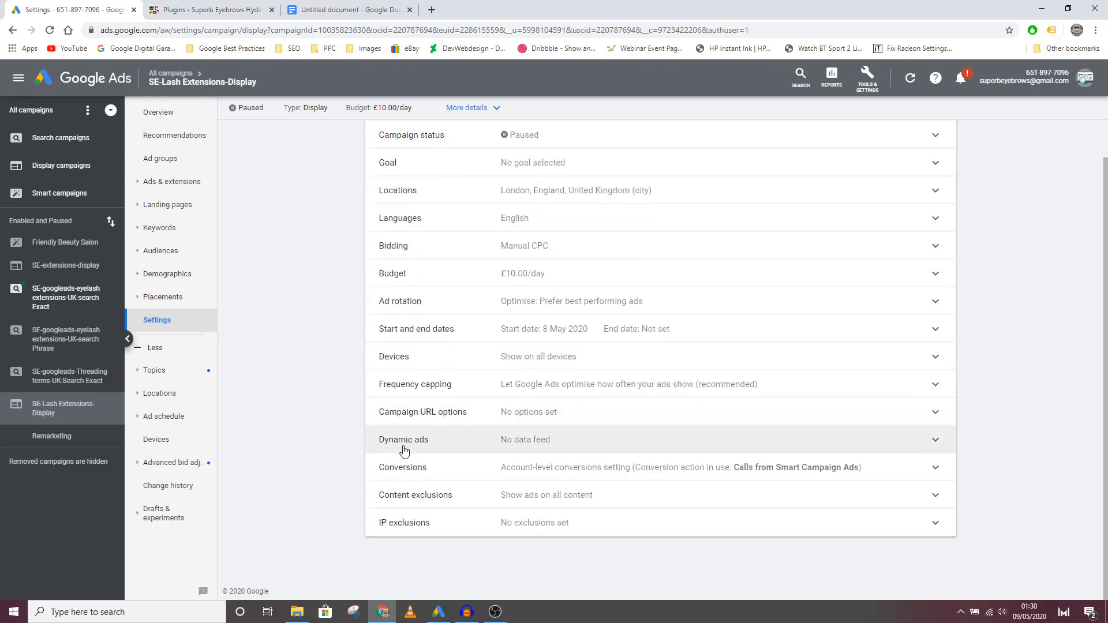
pyautogui.click(531, 500)
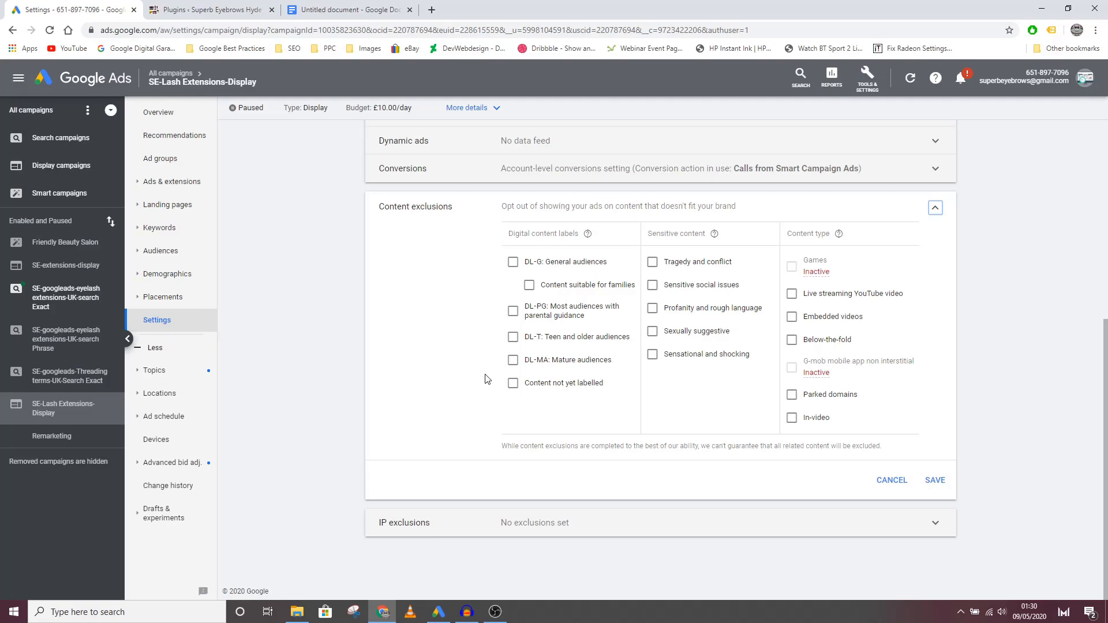
pyautogui.click(513, 366)
pyautogui.click(653, 265)
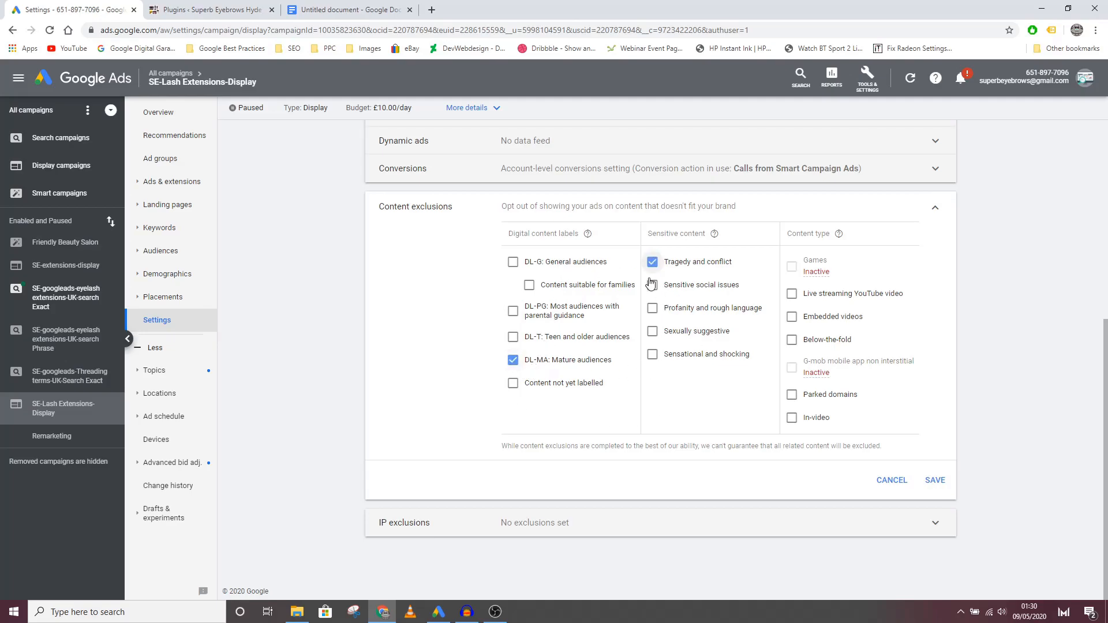
pyautogui.click(653, 289)
pyautogui.click(653, 312)
pyautogui.click(654, 334)
pyautogui.click(653, 355)
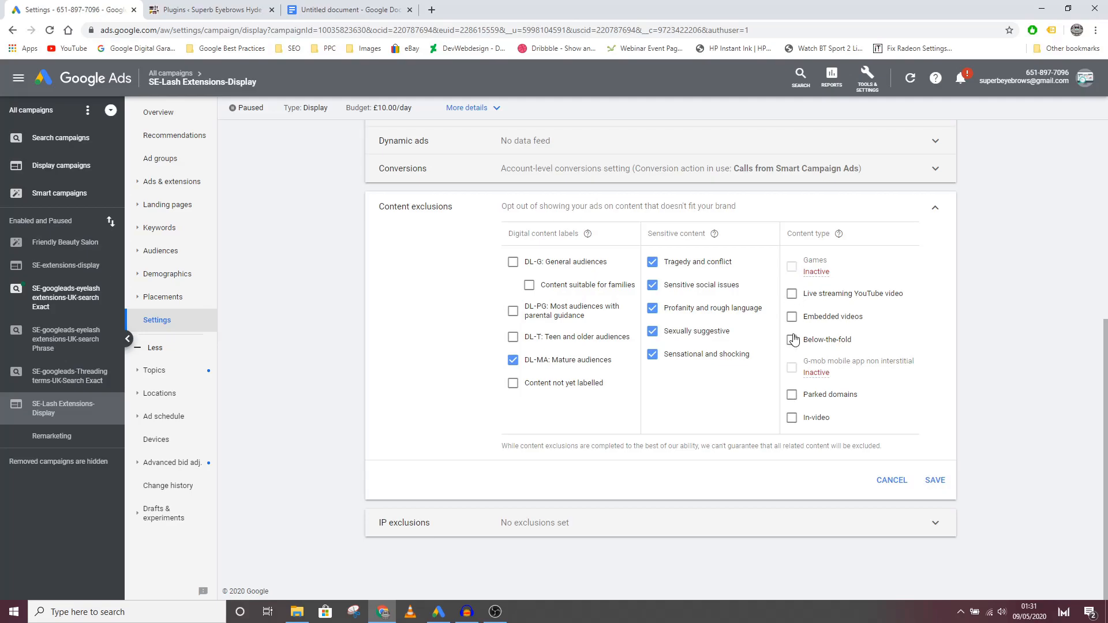
# Step: Exclude the content types live streaming YouTube video, parked domains and in-video, and save the content exclusions
pyautogui.click(792, 295)
pyautogui.click(792, 395)
pyautogui.click(792, 419)
pyautogui.click(934, 480)
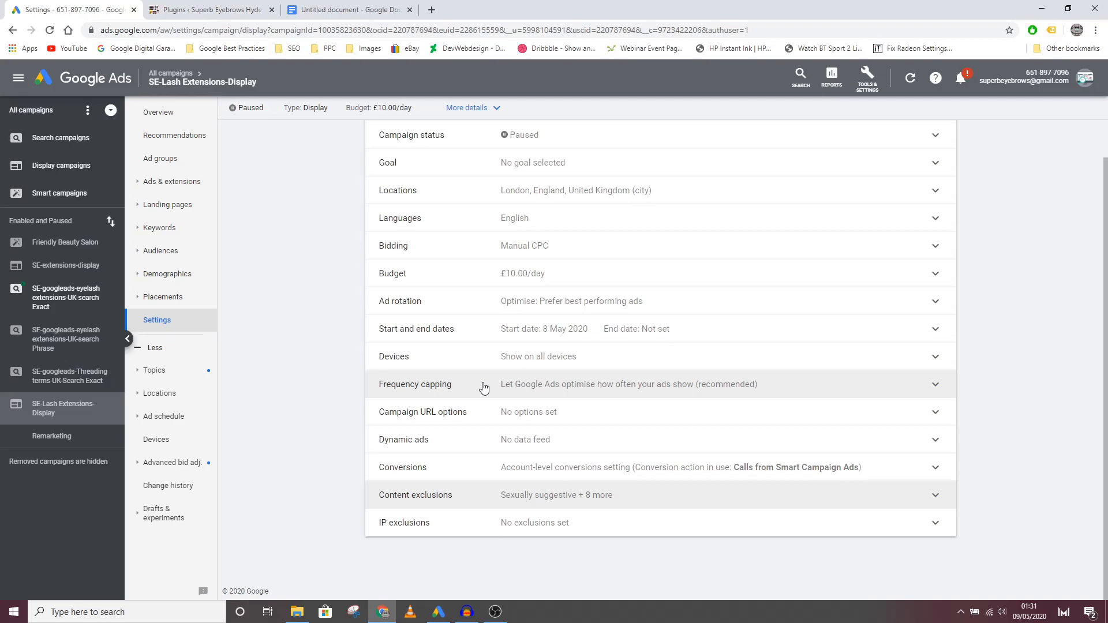
# Step: Open the campaign's frequency capping setting for review
pyautogui.click(532, 386)
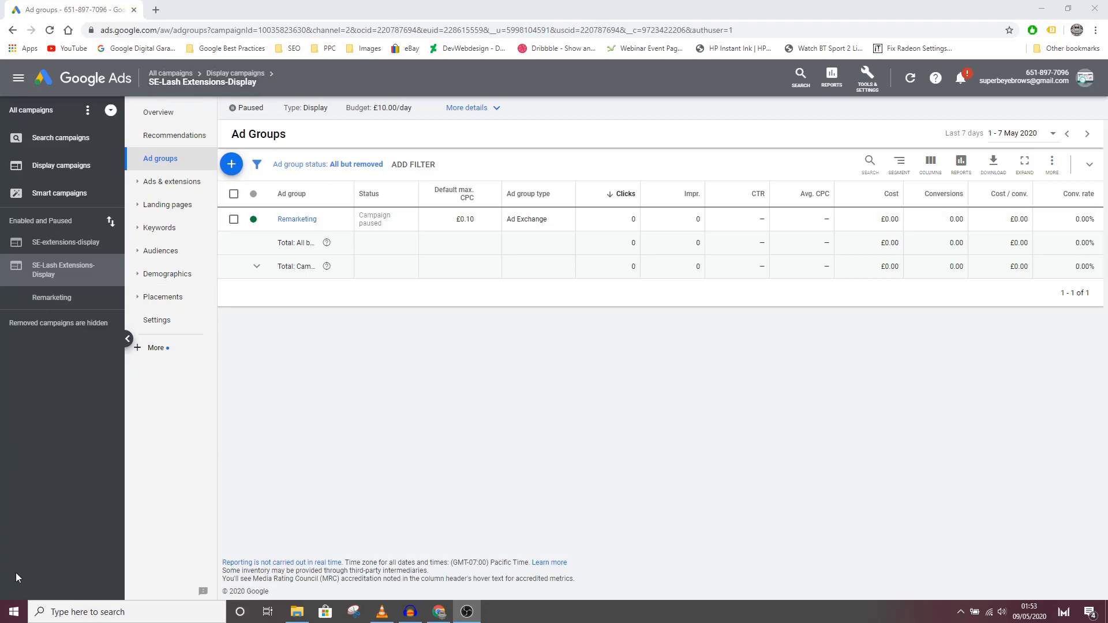
# Step: Find the Google Ads Editor application on the computer and launch it
pyautogui.click(13, 612)
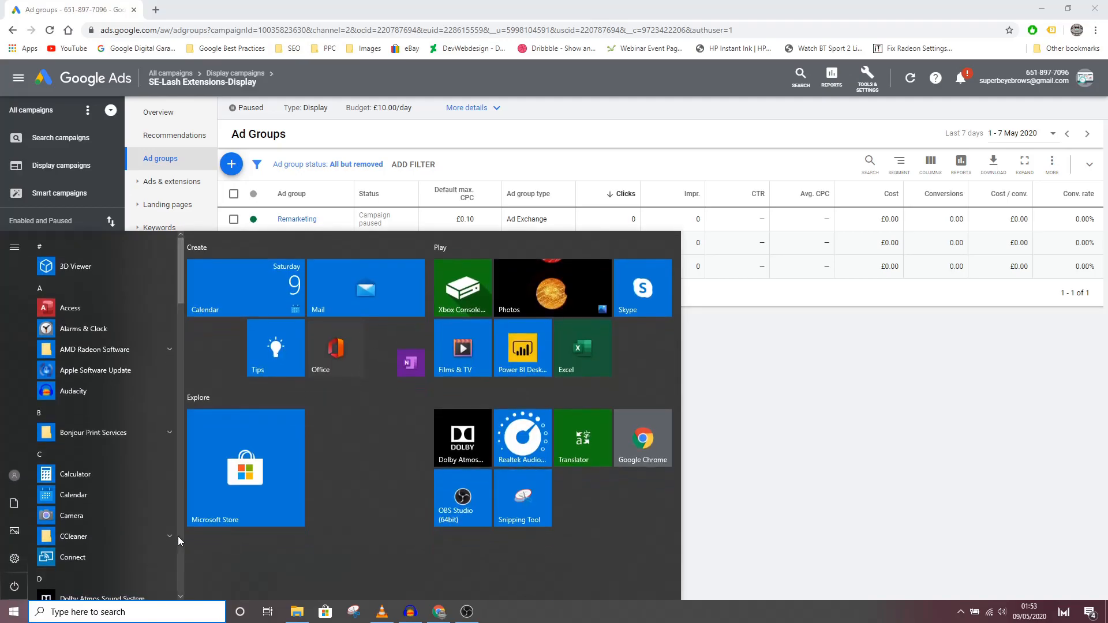
pyautogui.write('google')
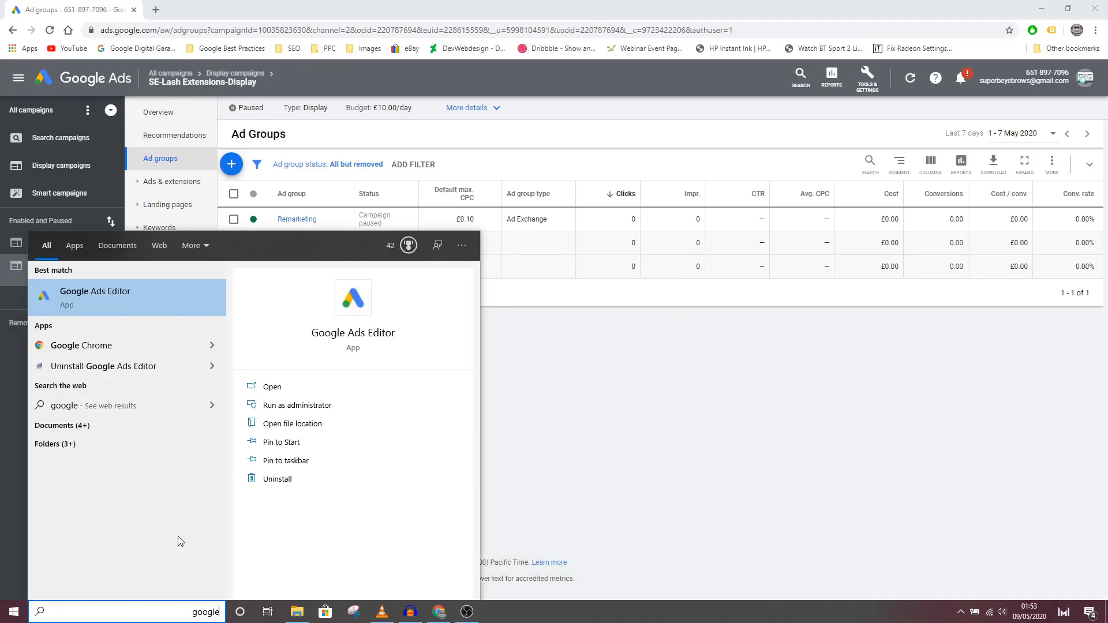
pyautogui.click(120, 321)
pyautogui.click(135, 297)
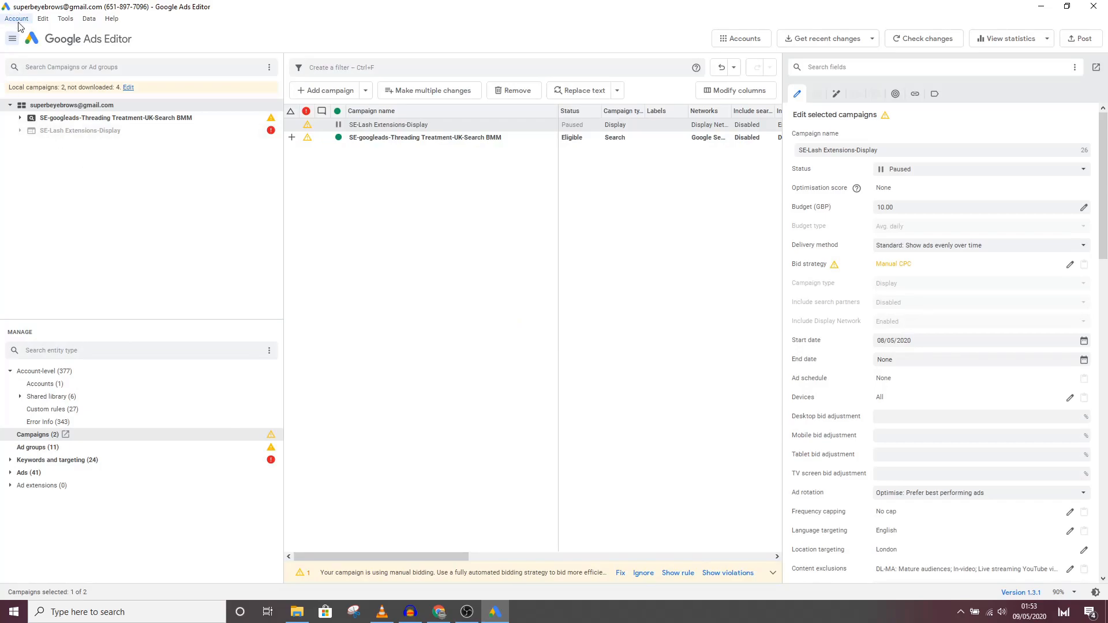
# Step: Download the basic recent changes for only the SE-Lash Extensions-Display campaign
pyautogui.click(841, 44)
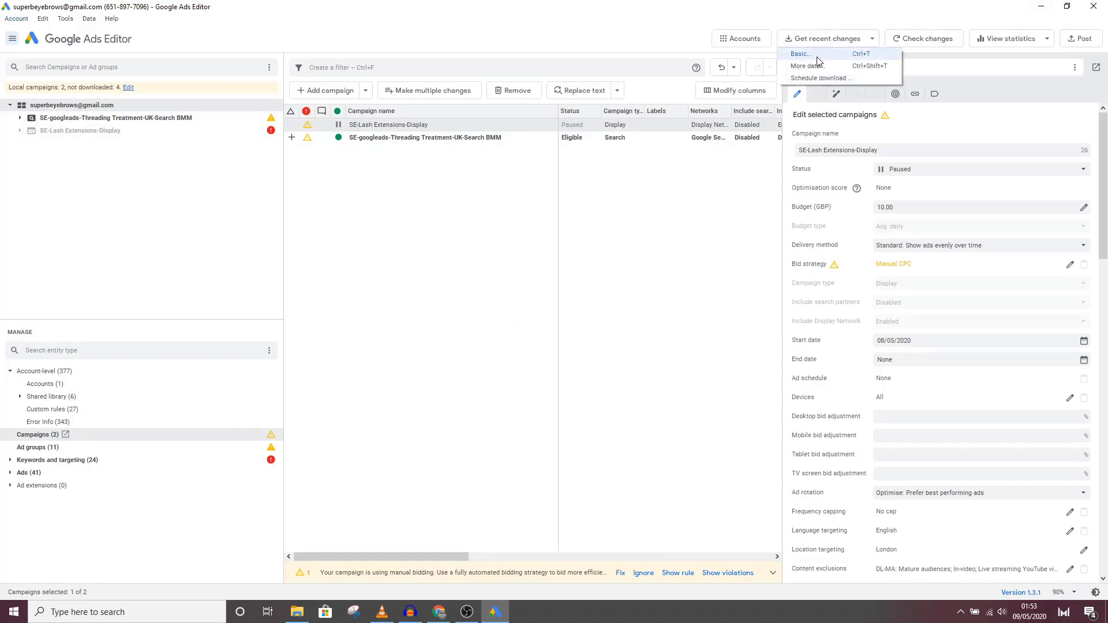
pyautogui.click(817, 58)
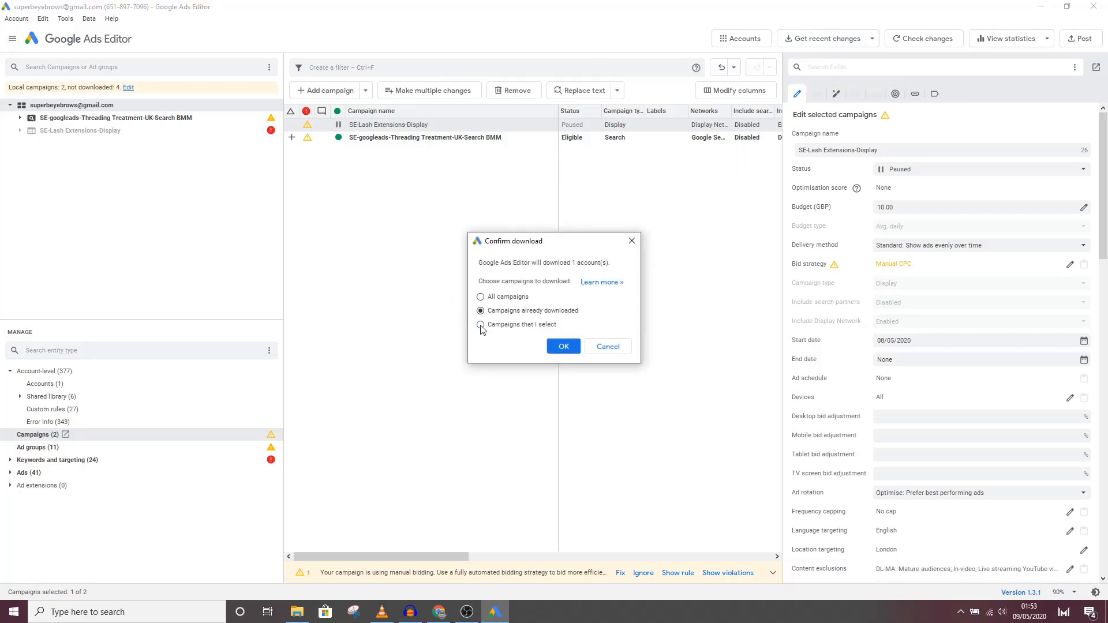
pyautogui.click(480, 325)
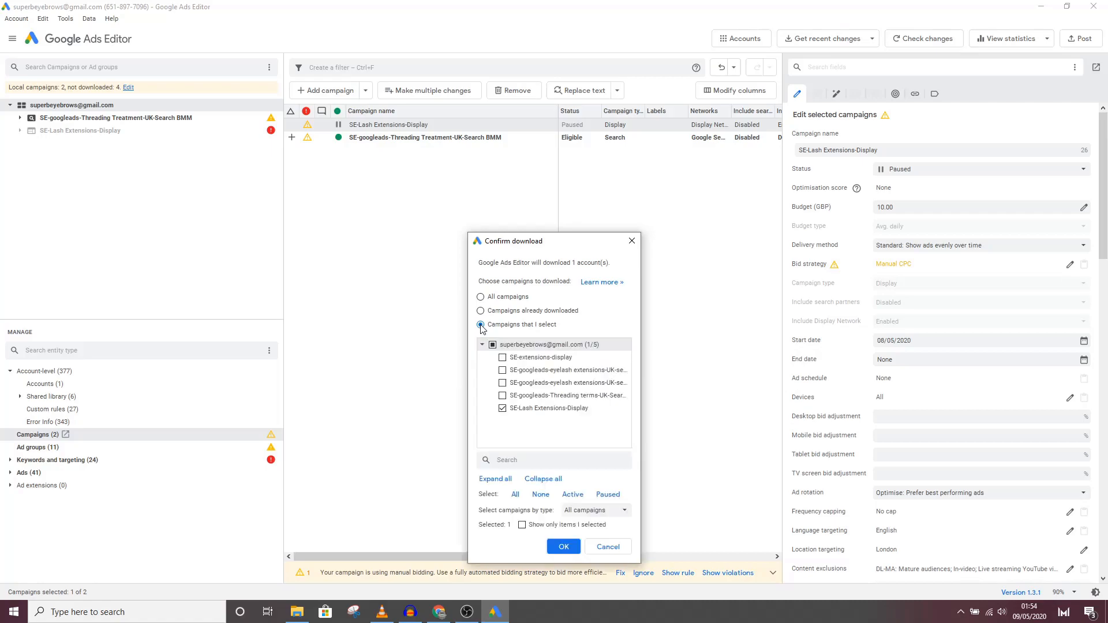
pyautogui.click(512, 412)
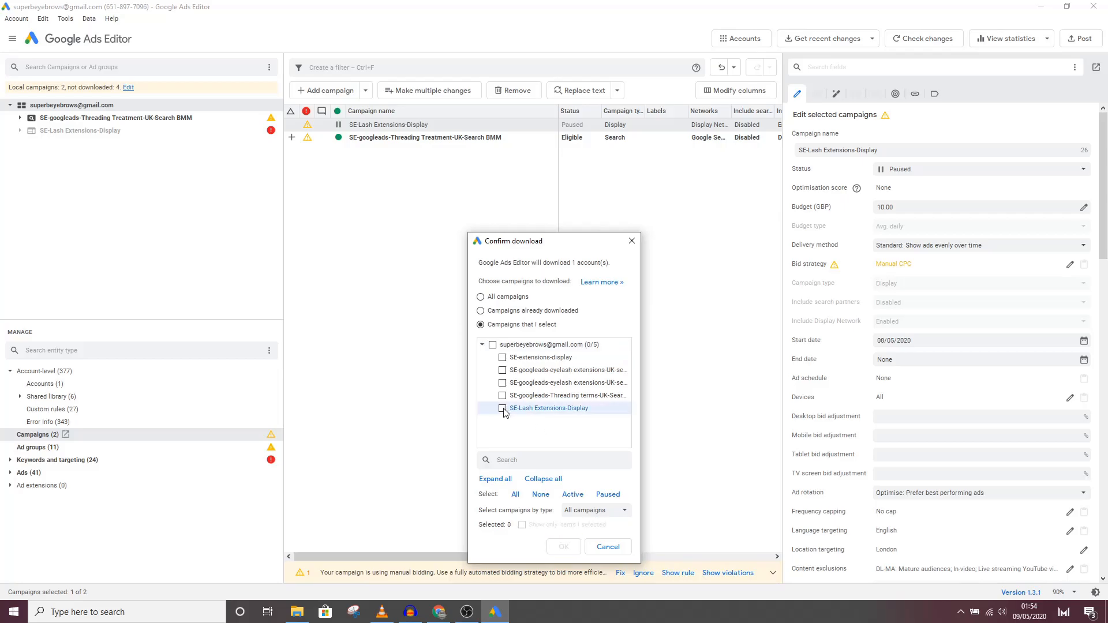
pyautogui.click(563, 546)
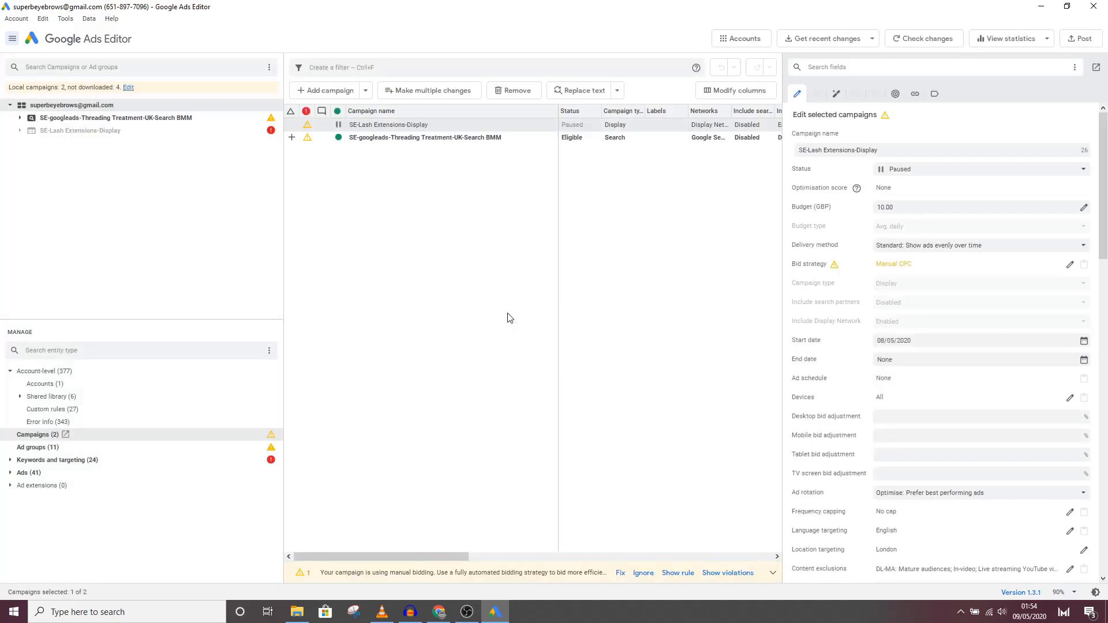
# Step: In the SE-Lash Extensions-Display campaign, remove the blank campaign-level entry from the negative placements
pyautogui.click(94, 130)
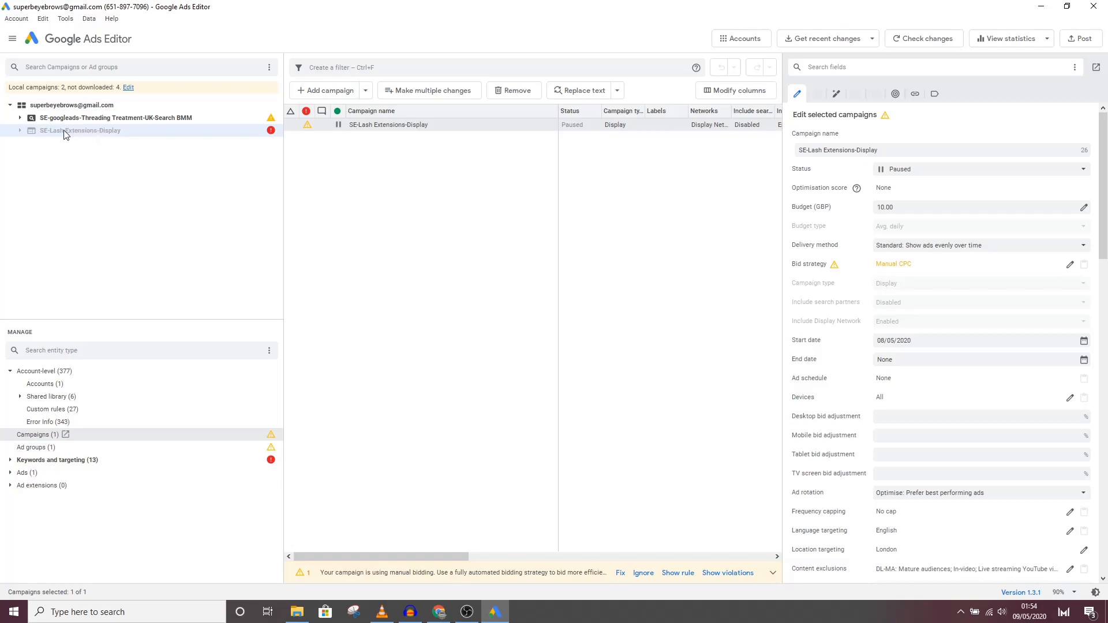
pyautogui.click(20, 130)
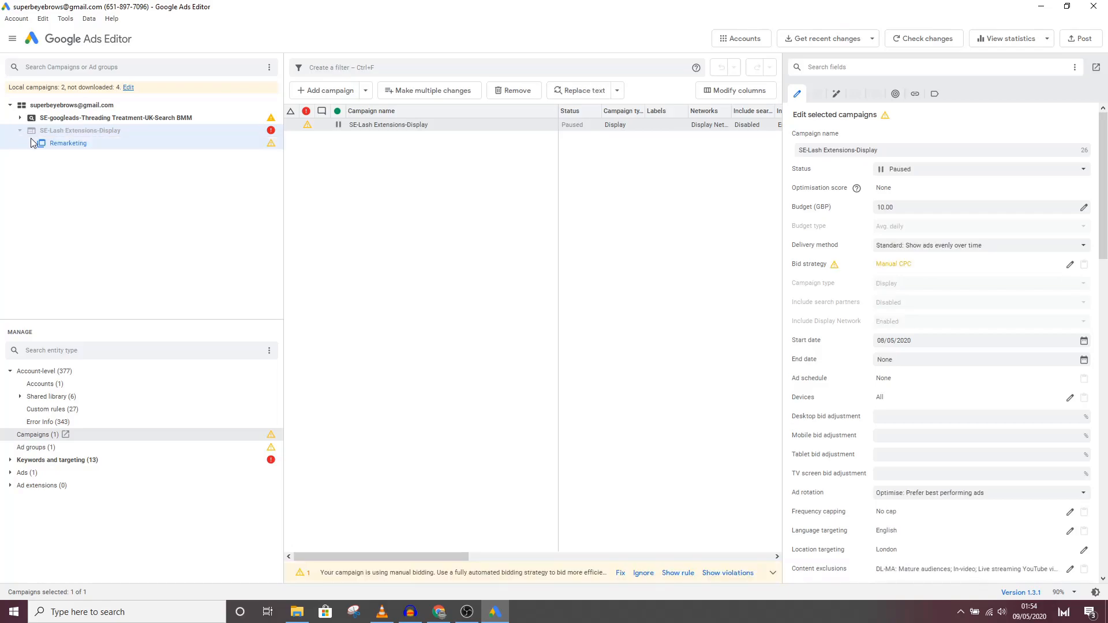
pyautogui.click(77, 147)
pyautogui.click(10, 460)
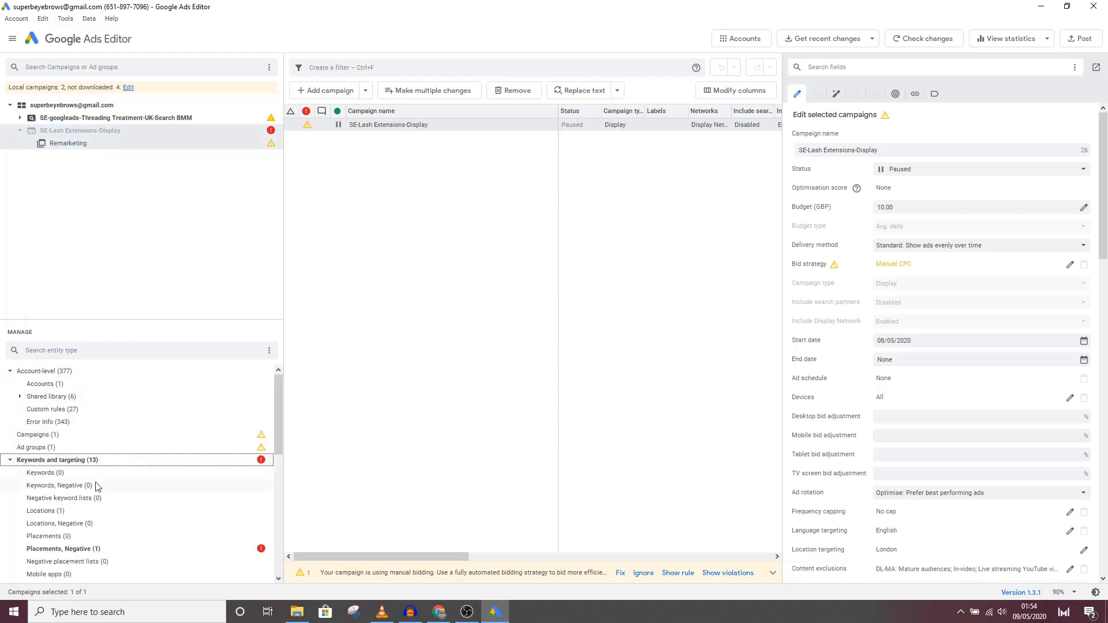
pyautogui.click(94, 552)
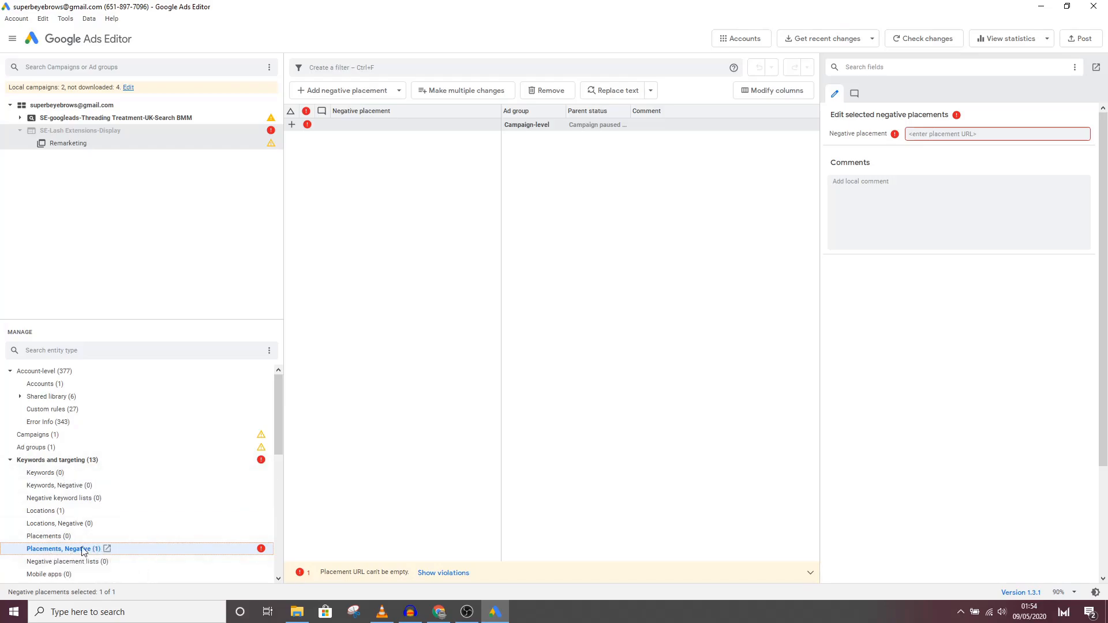
pyautogui.click(425, 125)
pyautogui.click(548, 91)
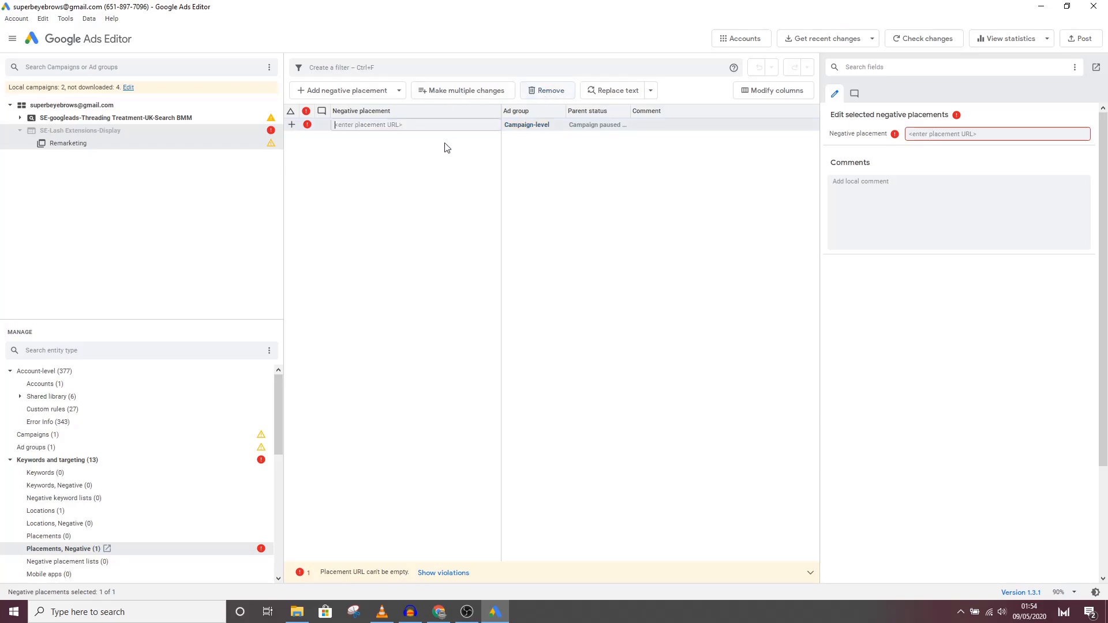
# Step: Add youtube.com as a campaign-level negative placement for the SE-Lash Extensions-Display campaign
pyautogui.click(57, 536)
pyautogui.click(60, 551)
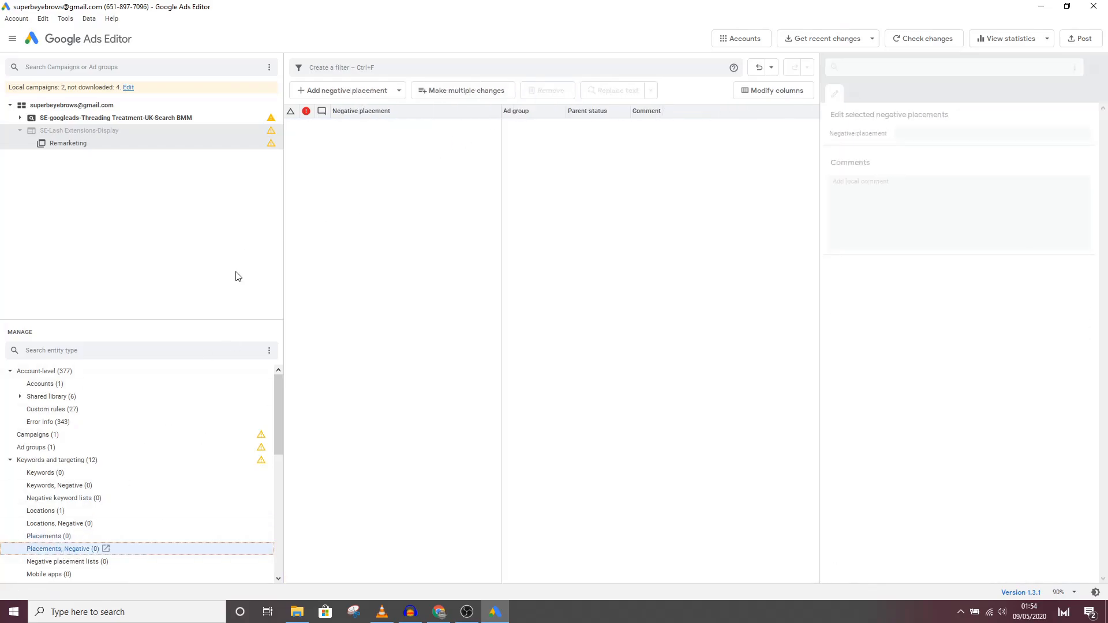
pyautogui.click(346, 93)
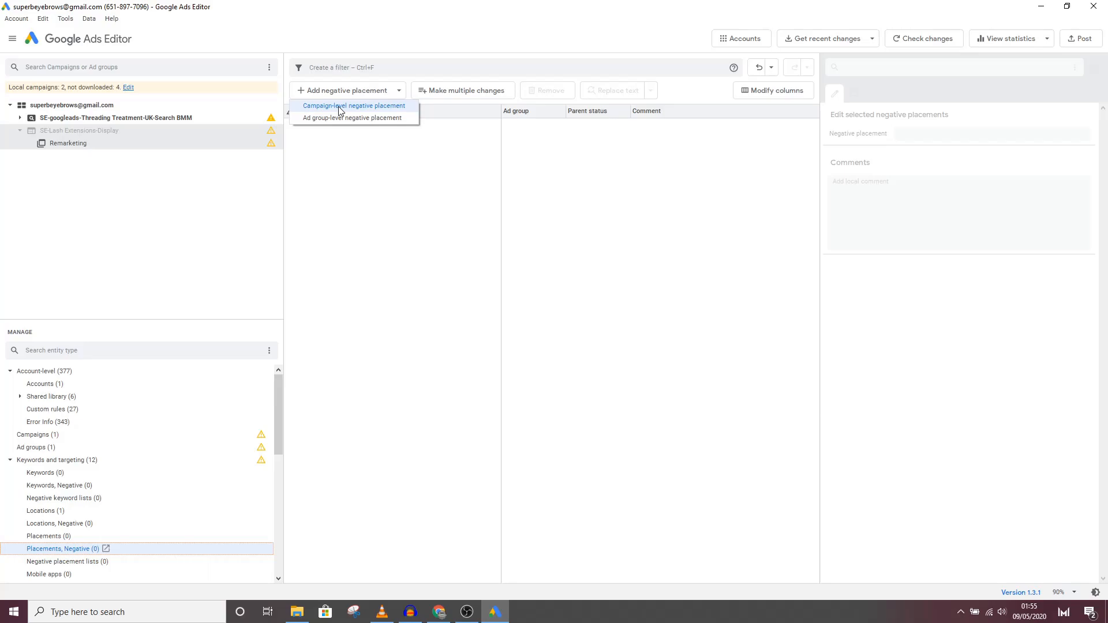
pyautogui.click(340, 106)
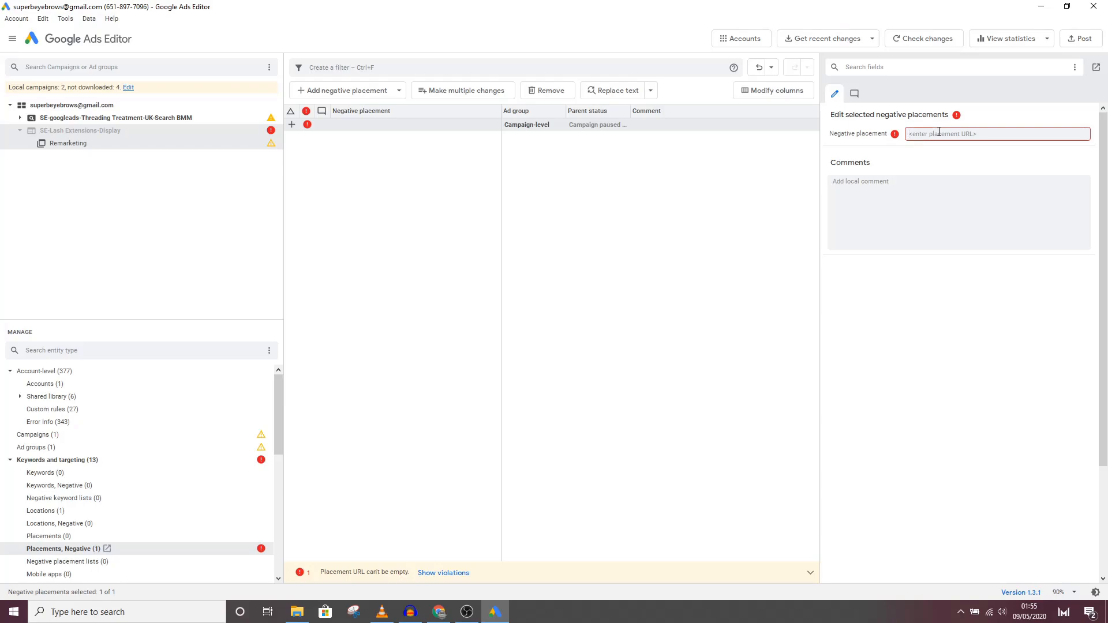
pyautogui.write('youtube.c')
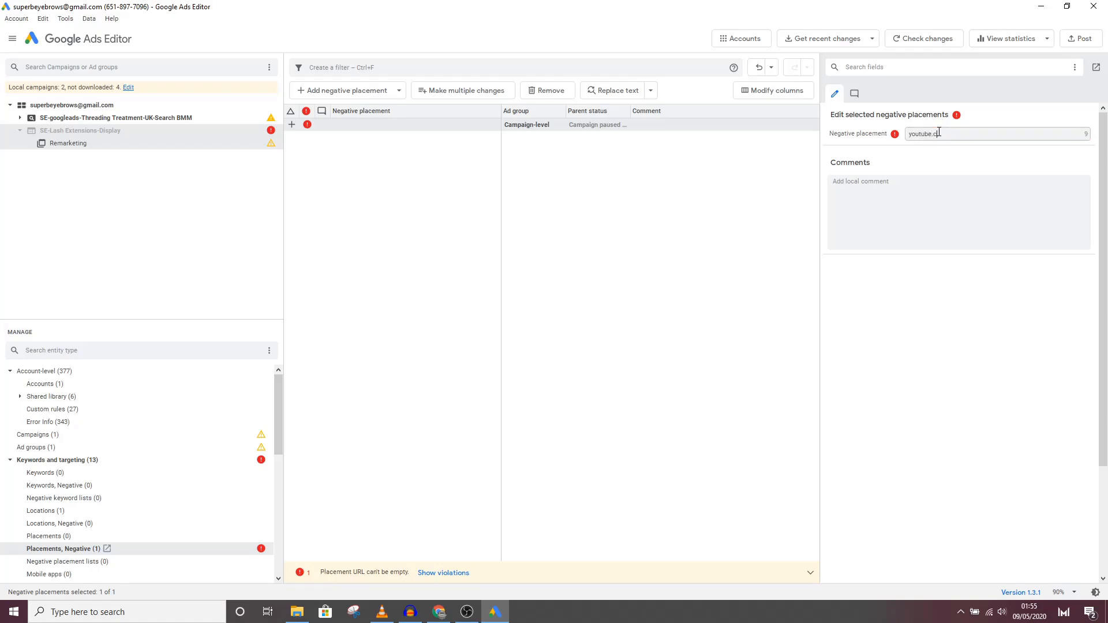
pyautogui.write('om')
pyautogui.press('Return')
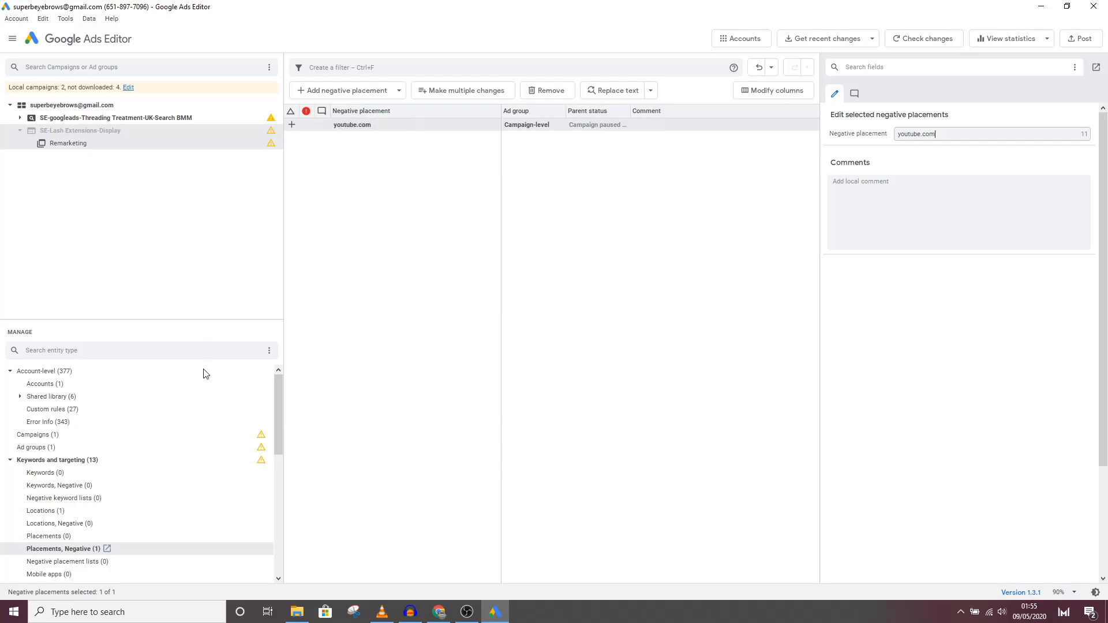
# Step: Exclude All Apps as a campaign-level negative mobile app category and widen the parent status column
pyautogui.scroll(-3, 139, 462)
pyautogui.click(58, 485)
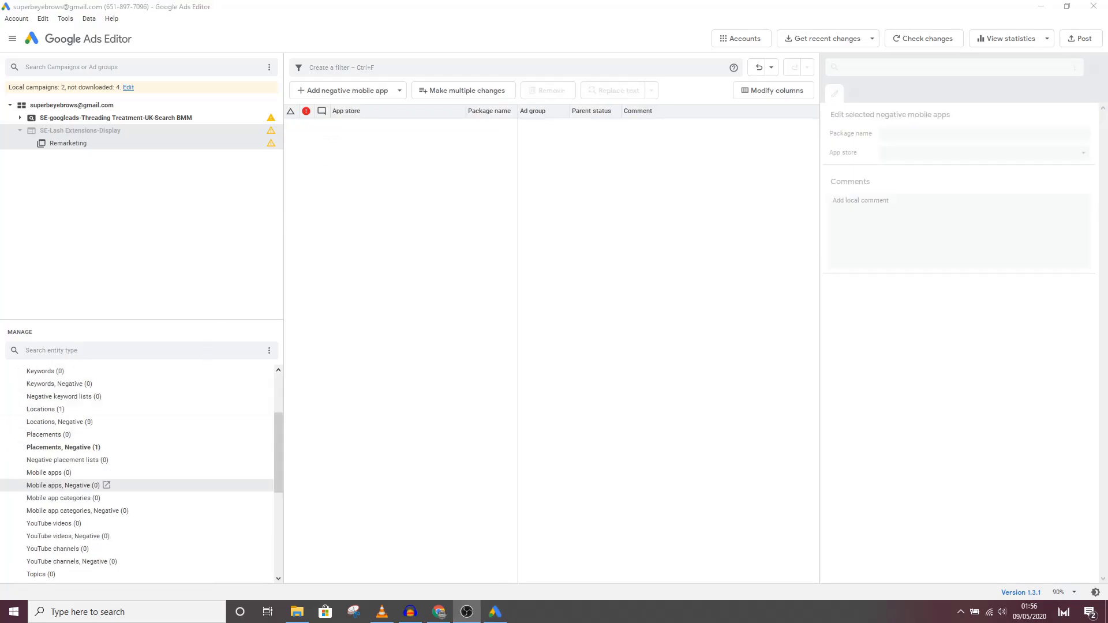
pyautogui.click(62, 498)
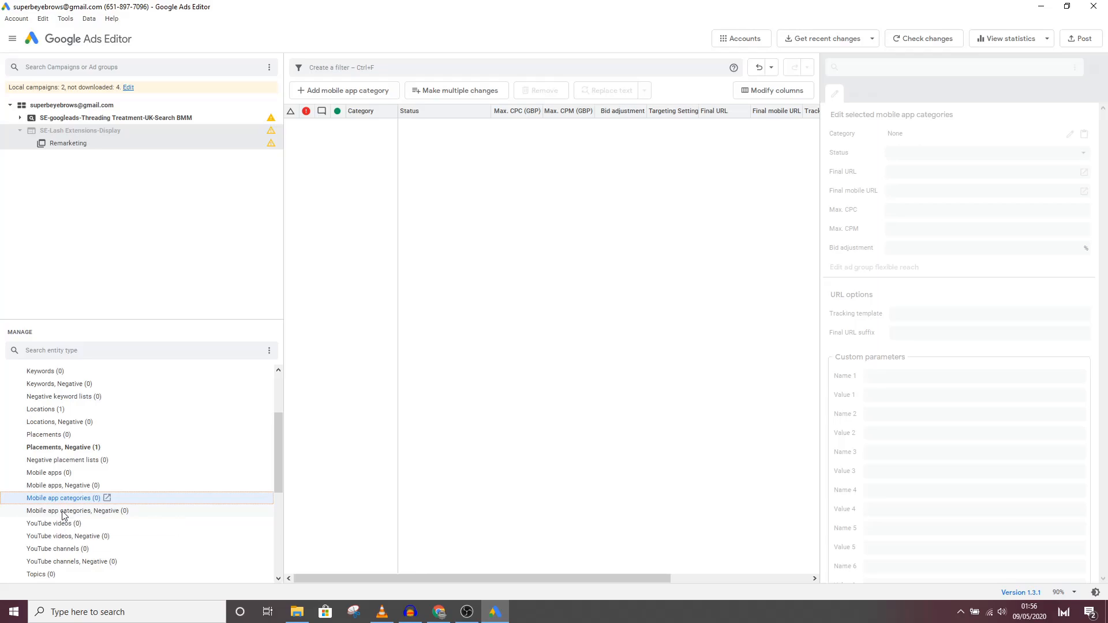
pyautogui.click(65, 512)
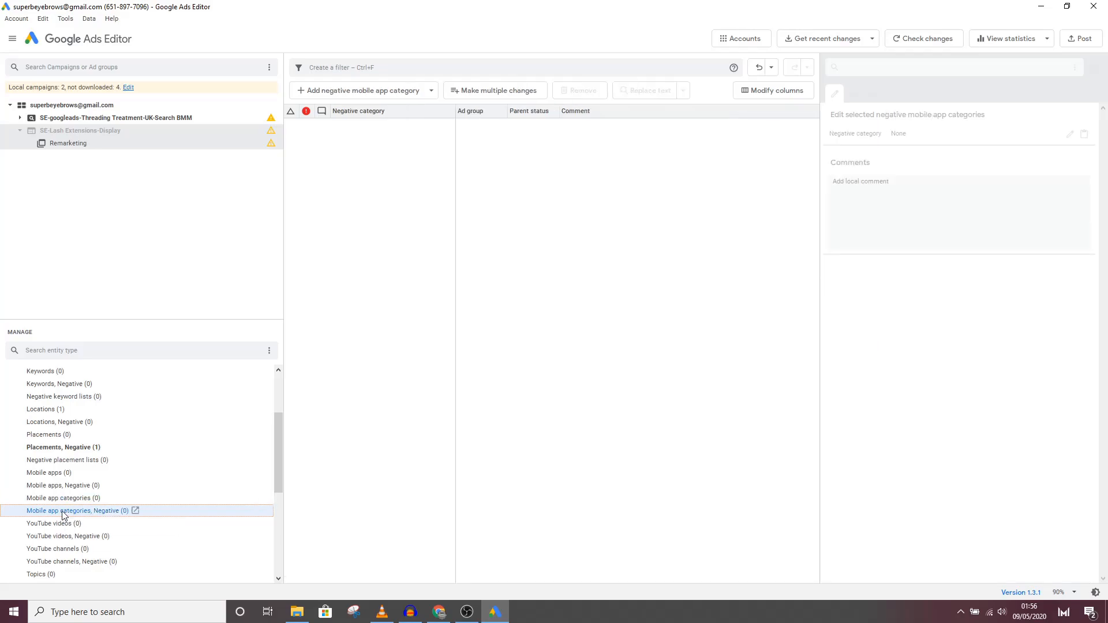
pyautogui.click(328, 95)
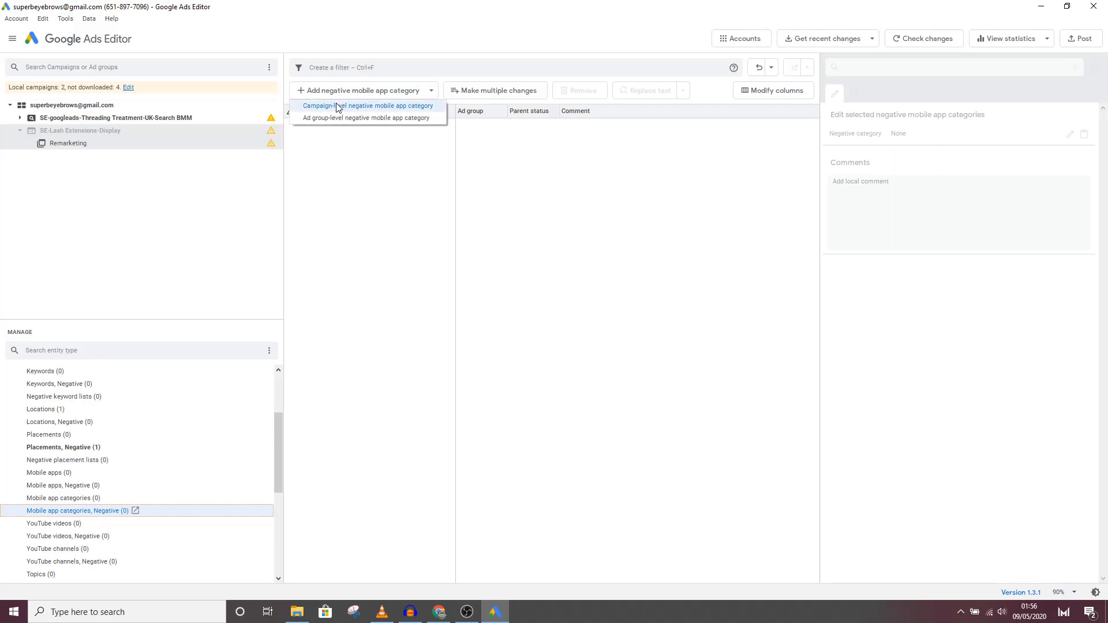
pyautogui.click(338, 108)
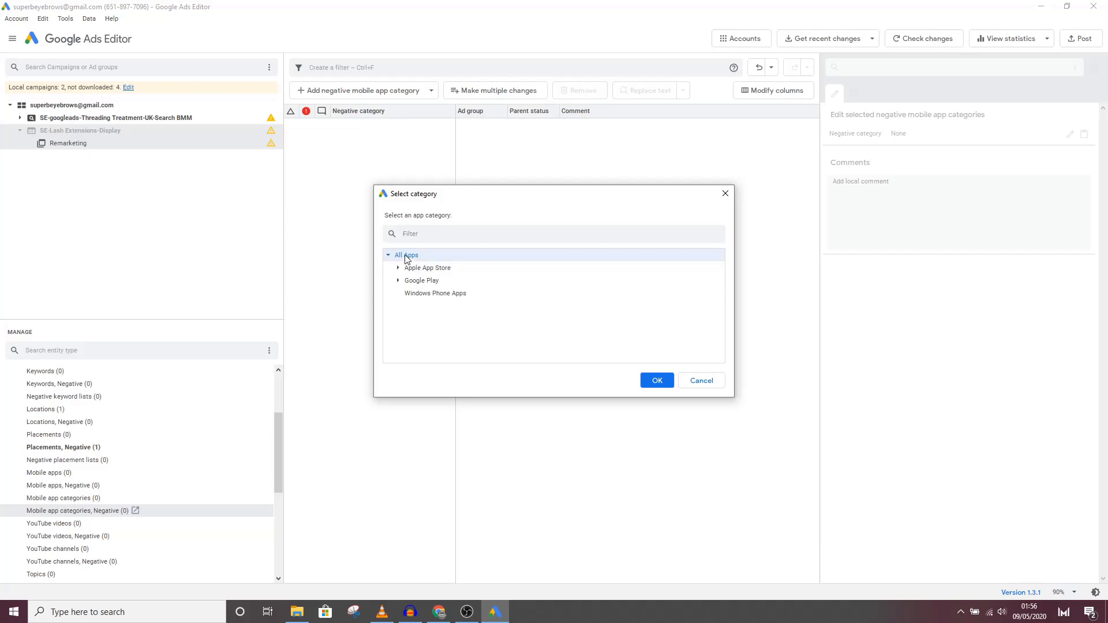
pyautogui.click(657, 381)
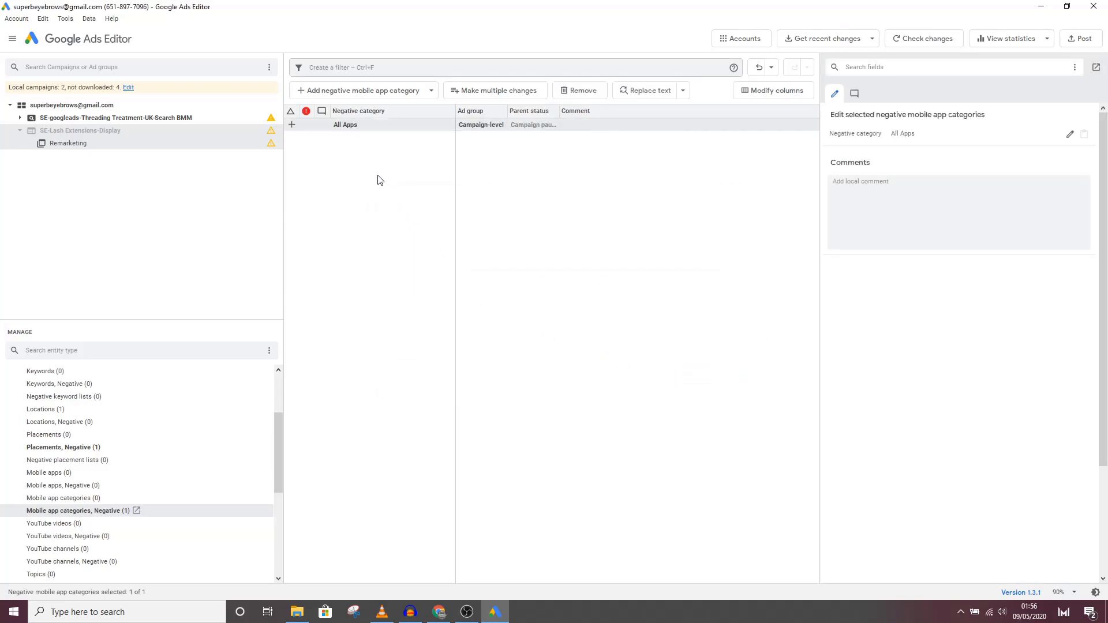
pyautogui.moveTo(508, 111); pyautogui.dragTo(627, 113)
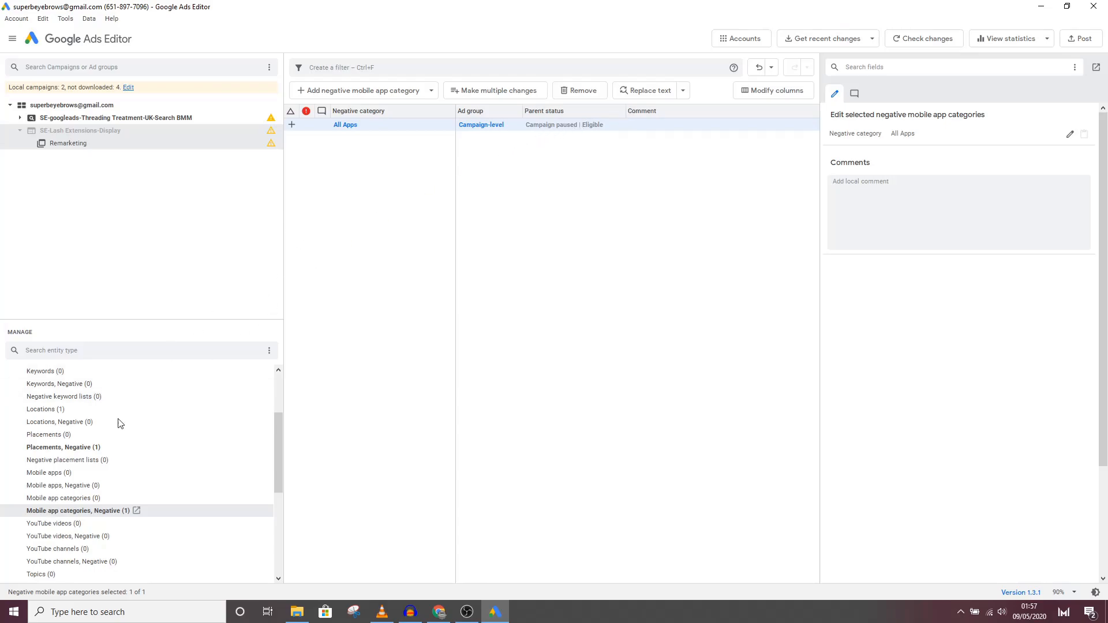
# Step: Find the baby-related topics and add Babies & Toddlers as a campaign-level negative topic
pyautogui.scroll(-3, 81, 500)
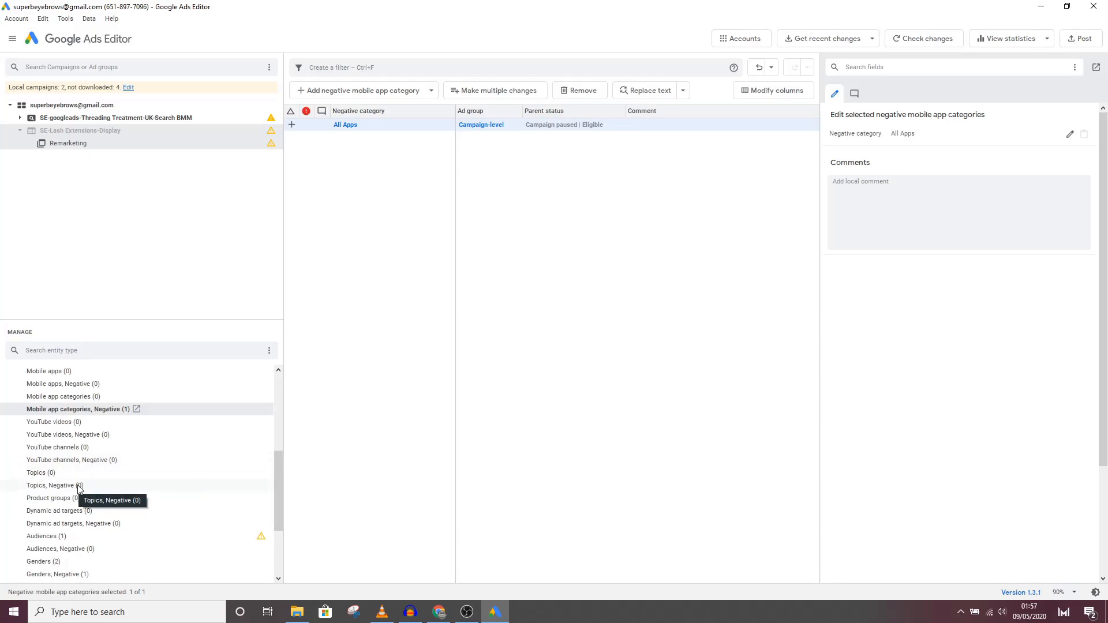
pyautogui.click(55, 486)
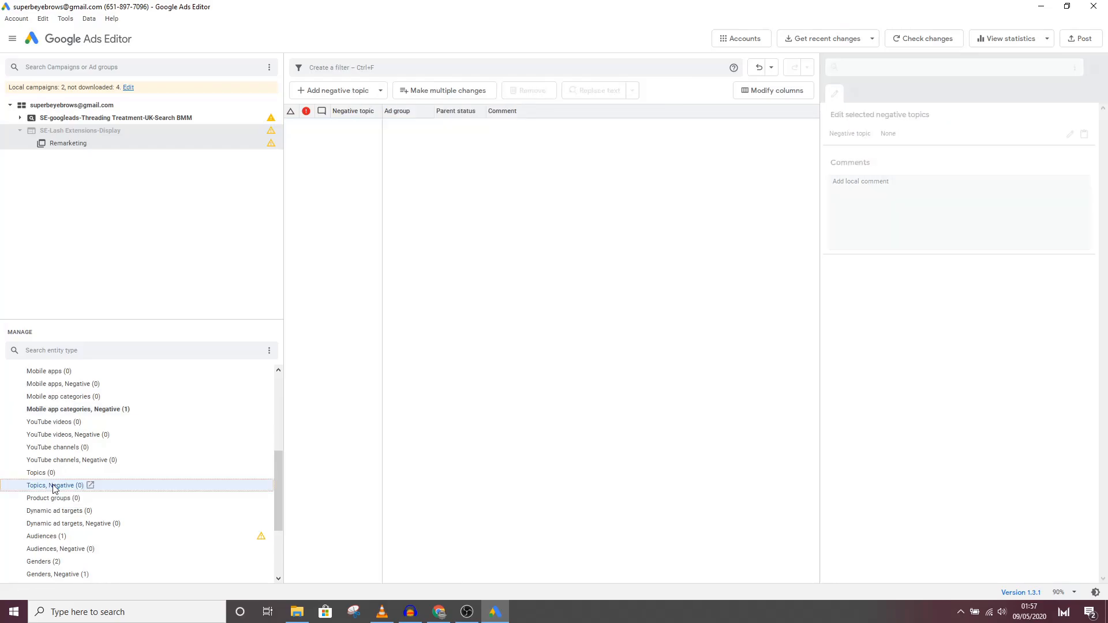
pyautogui.click(331, 94)
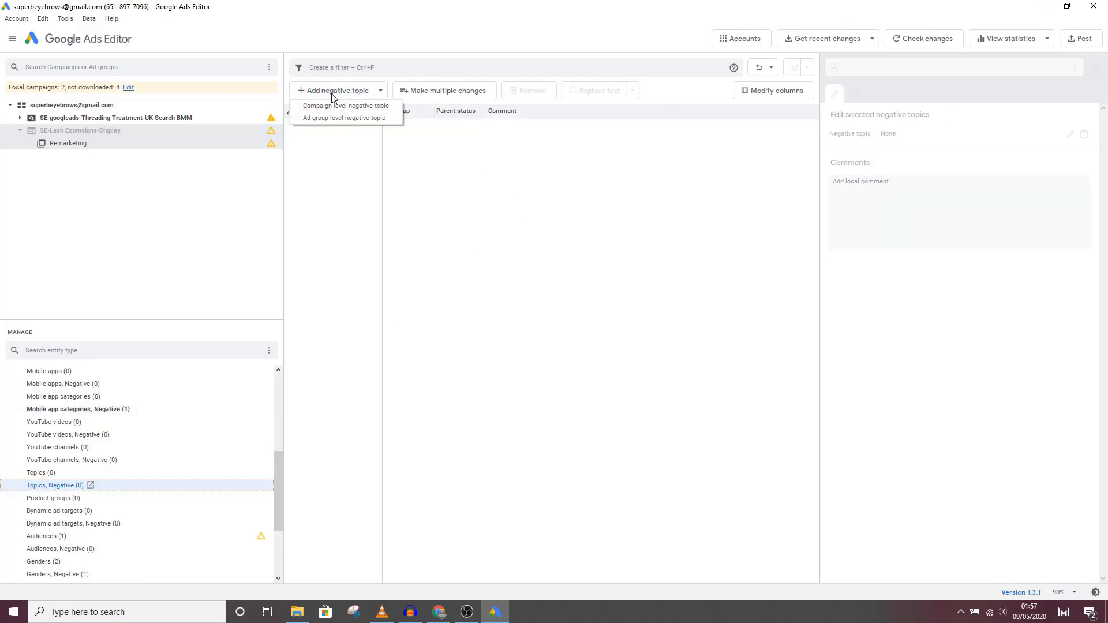
pyautogui.click(338, 106)
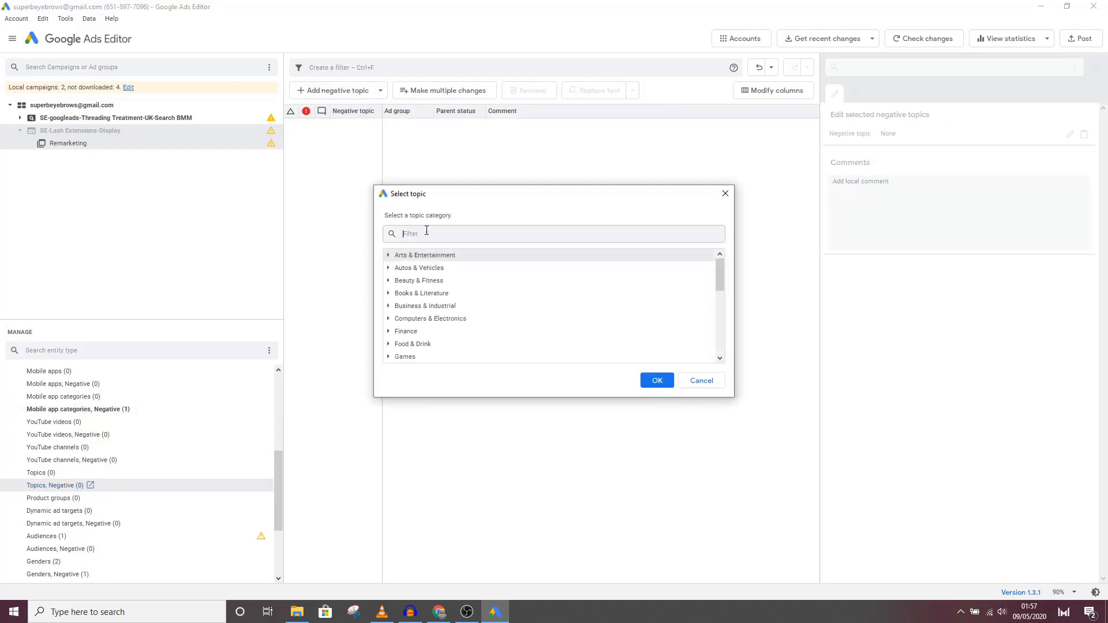
pyautogui.write('baby')
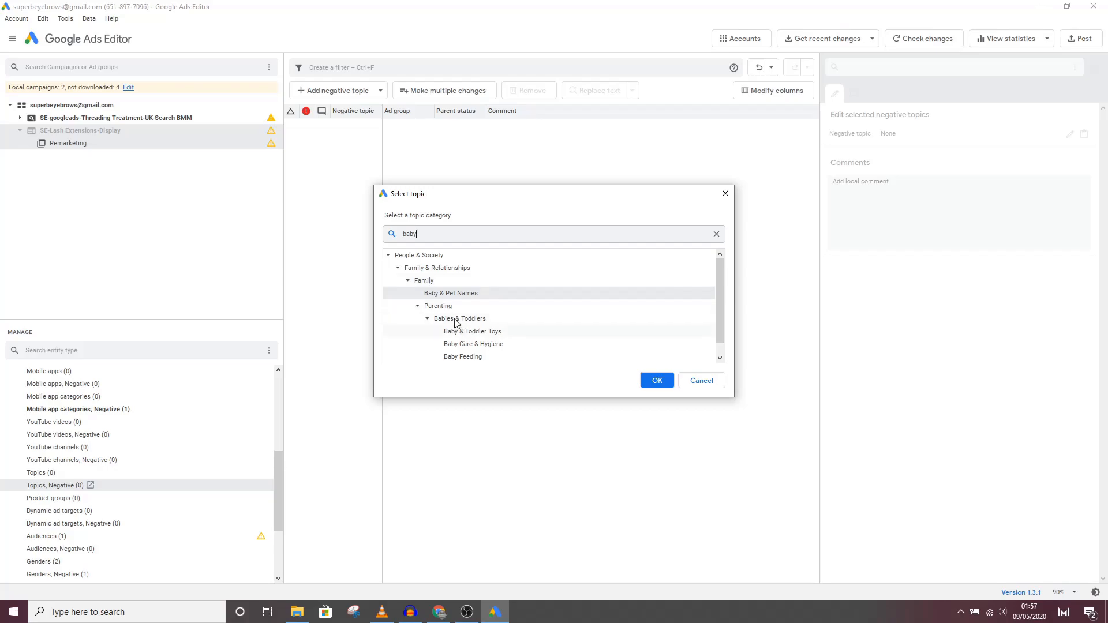
pyautogui.click(430, 281)
pyautogui.click(432, 269)
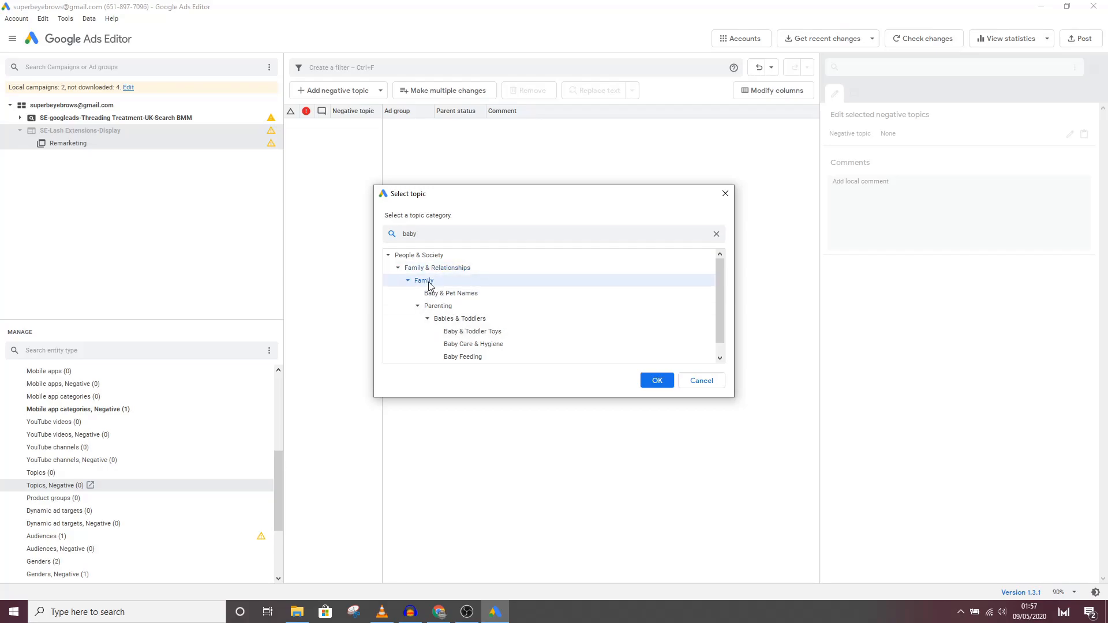
pyautogui.click(444, 293)
pyautogui.click(446, 320)
pyautogui.click(650, 378)
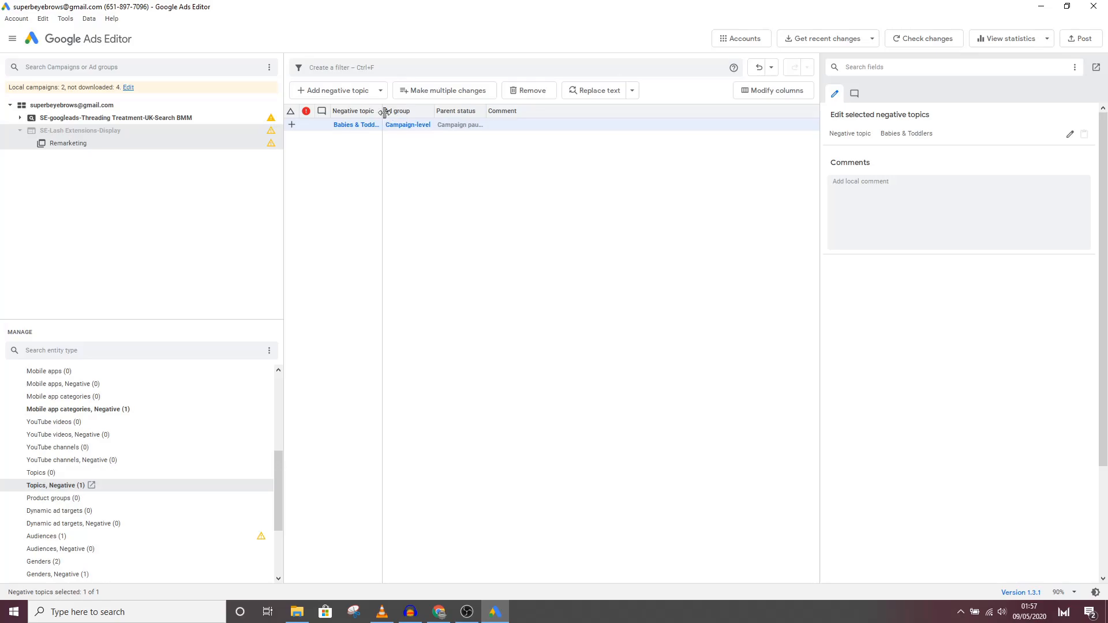
pyautogui.click(357, 91)
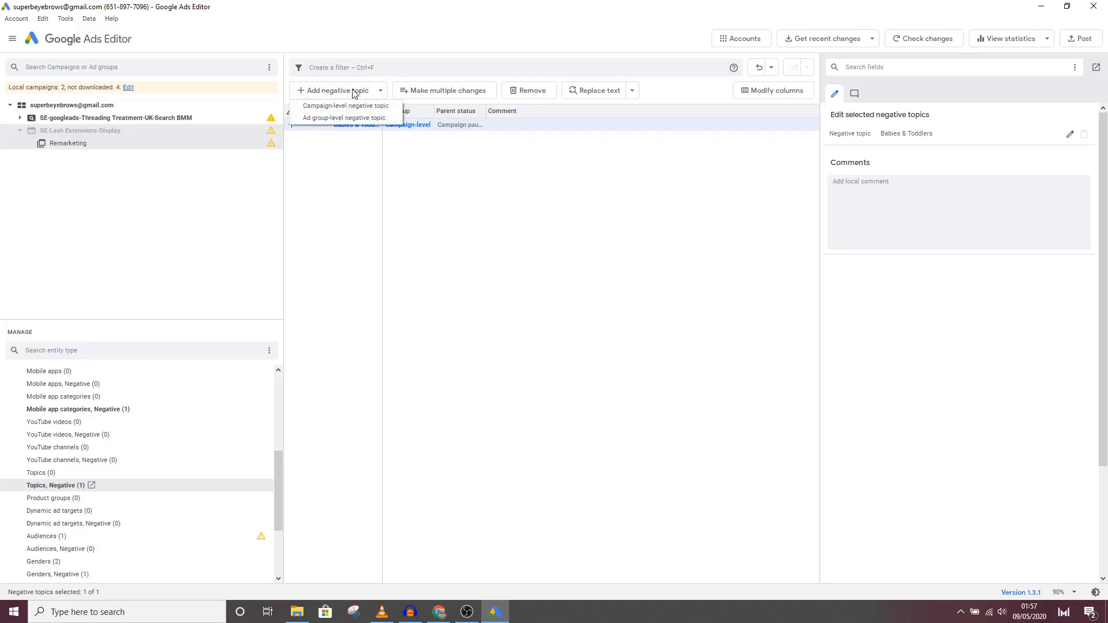
pyautogui.click(409, 238)
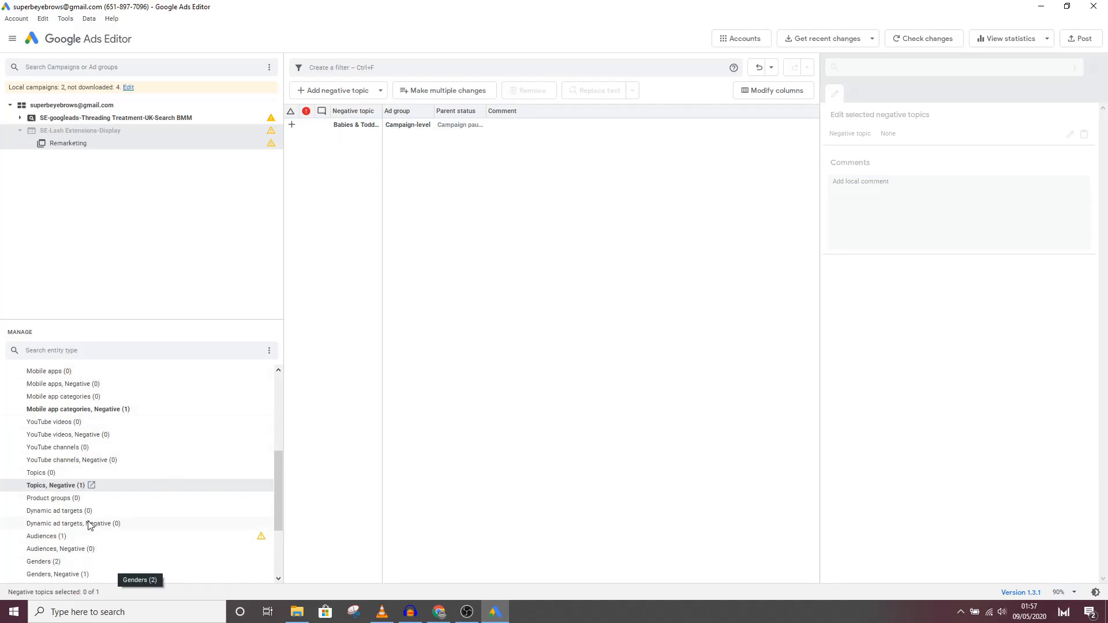
# Step: Open the campaign's negative audiences and bring up the level choices for adding a negative audience
pyautogui.scroll(-3, 90, 524)
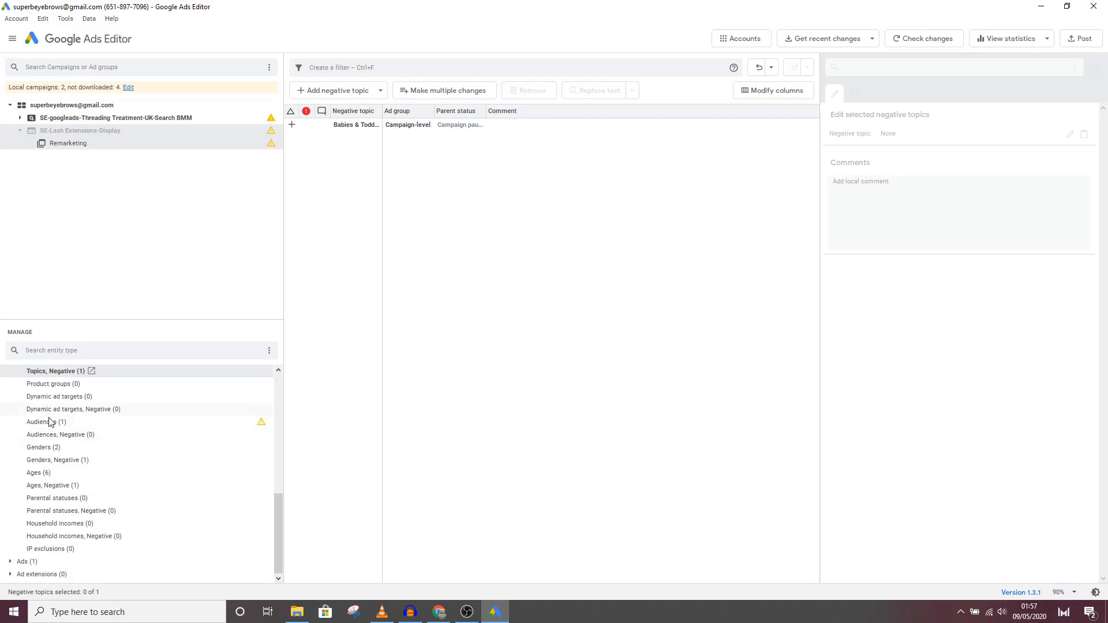
pyautogui.click(59, 437)
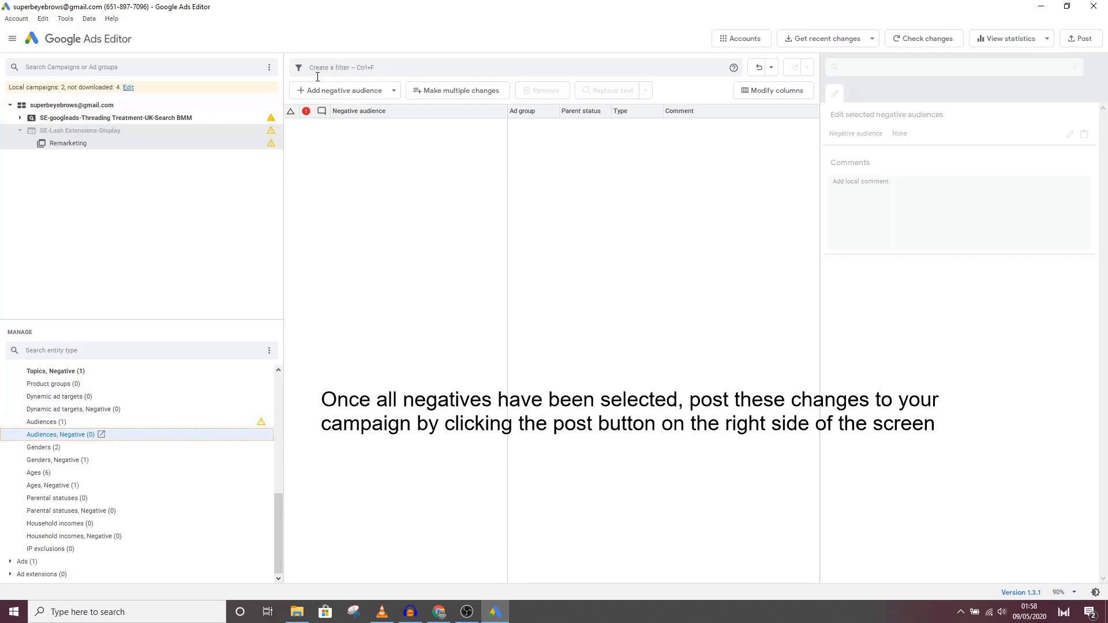
pyautogui.click(349, 92)
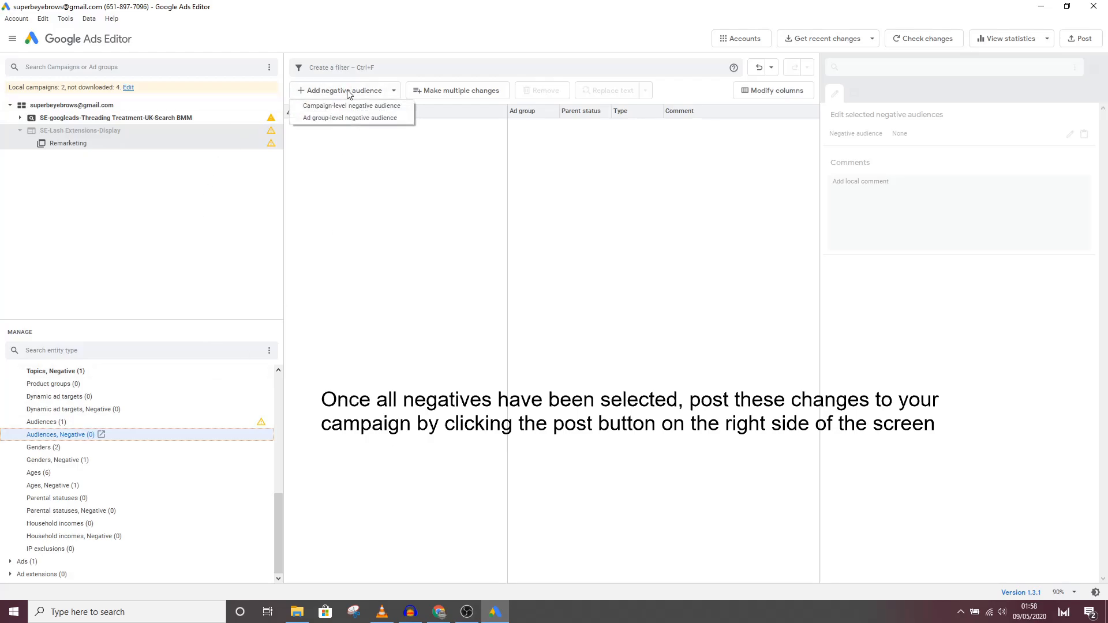